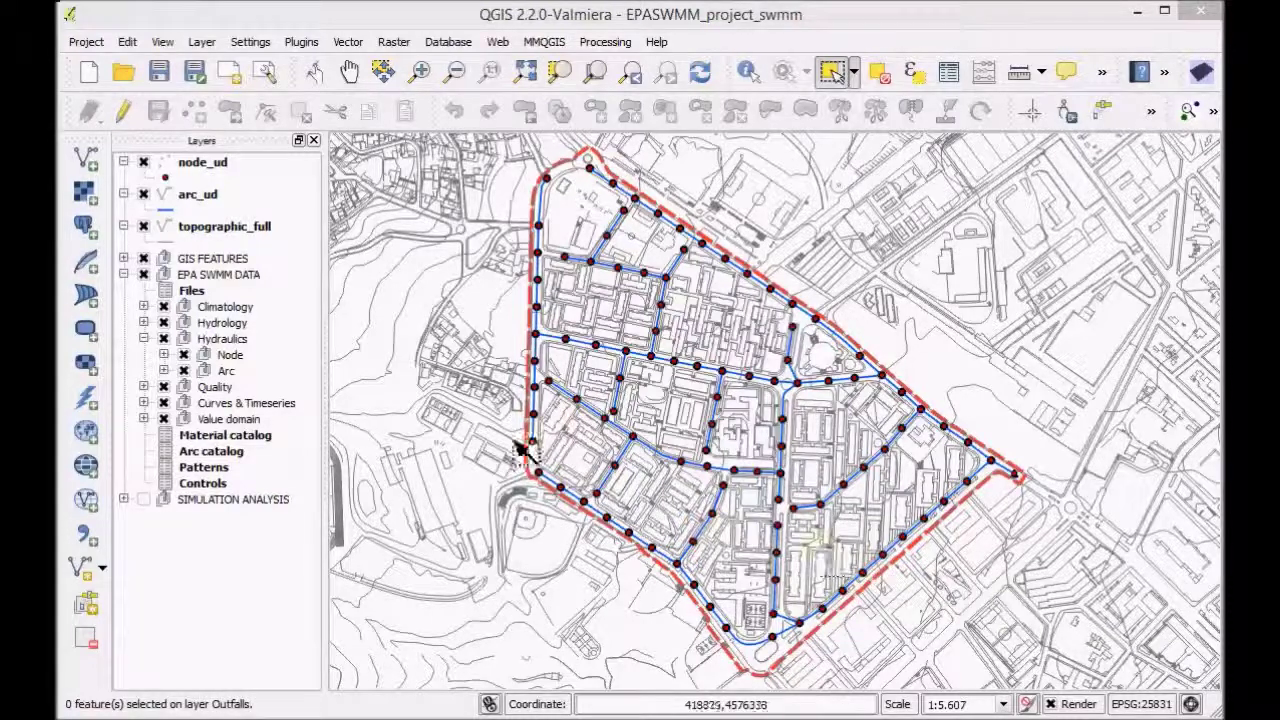
Step: Review the arc_ud layer's attribute table, then close it
left_click(183, 200)
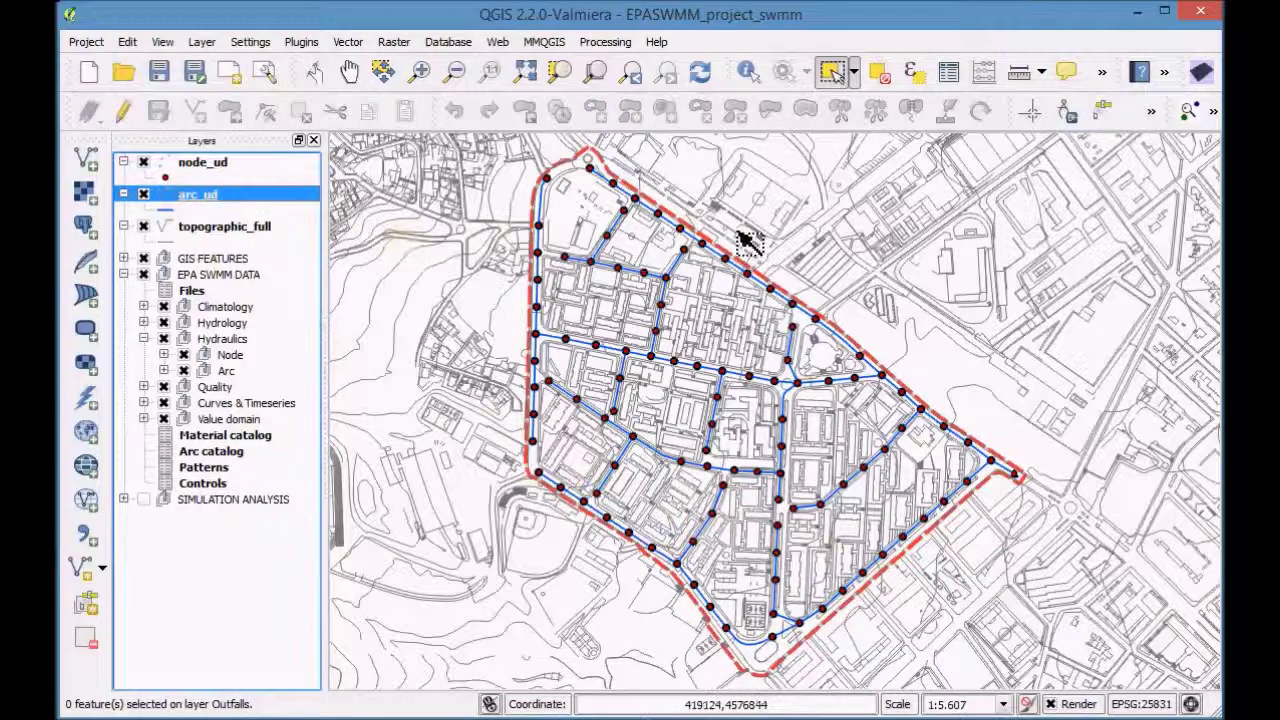
left_click(948, 72)
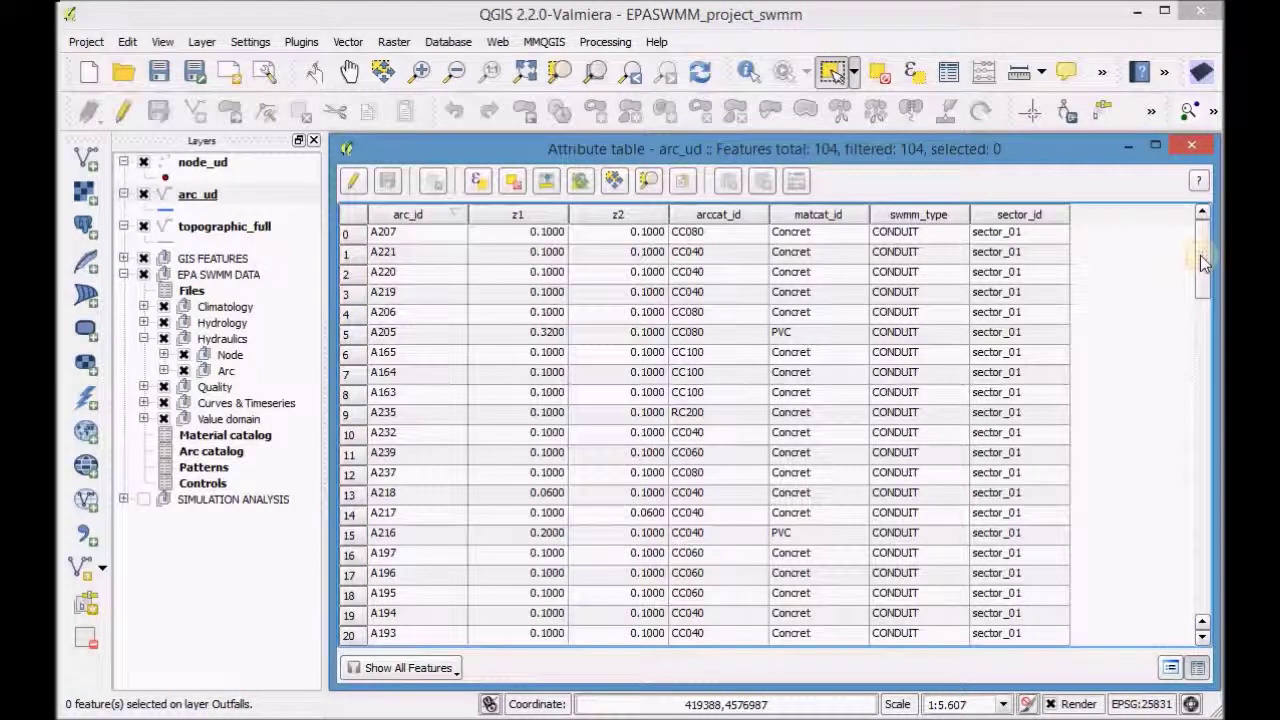
mouse_move(1203, 262)
left_mouse_down()
mouse_move(1197, 590)
mouse_move(1184, 503)
mouse_move(1210, 255)
left_mouse_up()
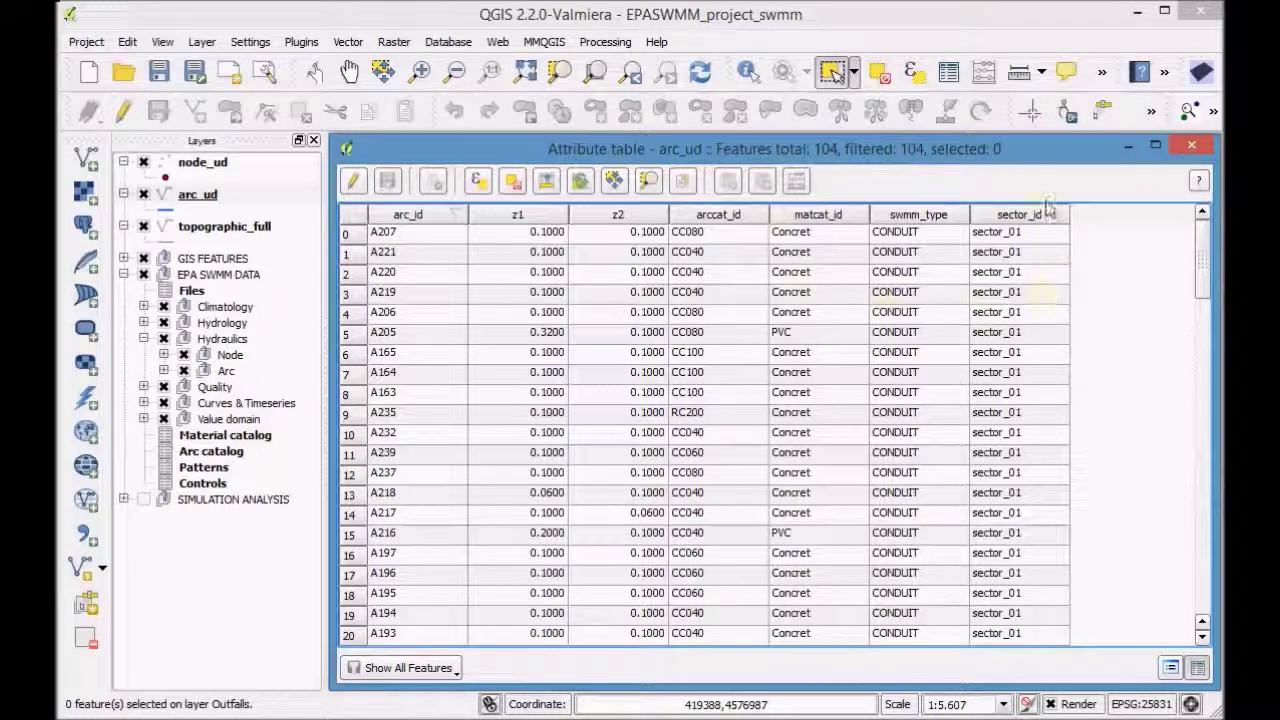
left_click(1191, 145)
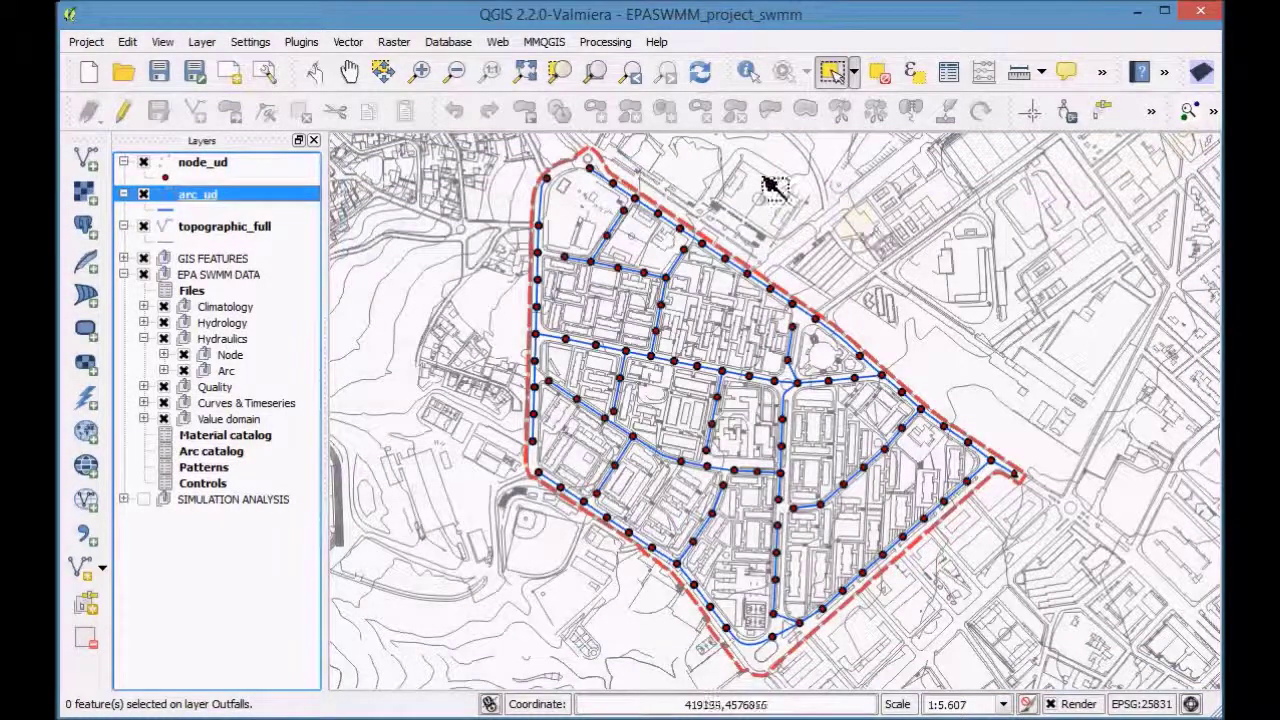
Step: Select arc_ud features with the expression "swmm_type" = 'CONDUIT', giving 104 arcs
left_click(913, 78)
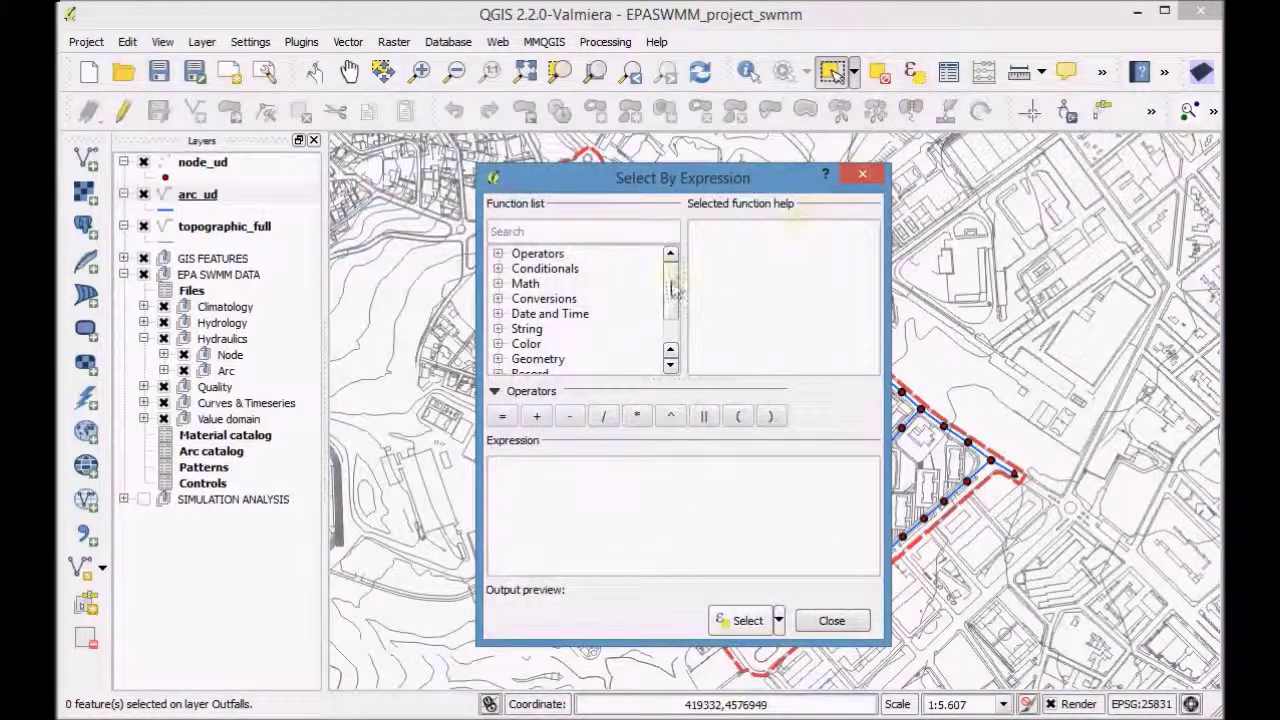
left_click_drag(673, 290, 673, 322)
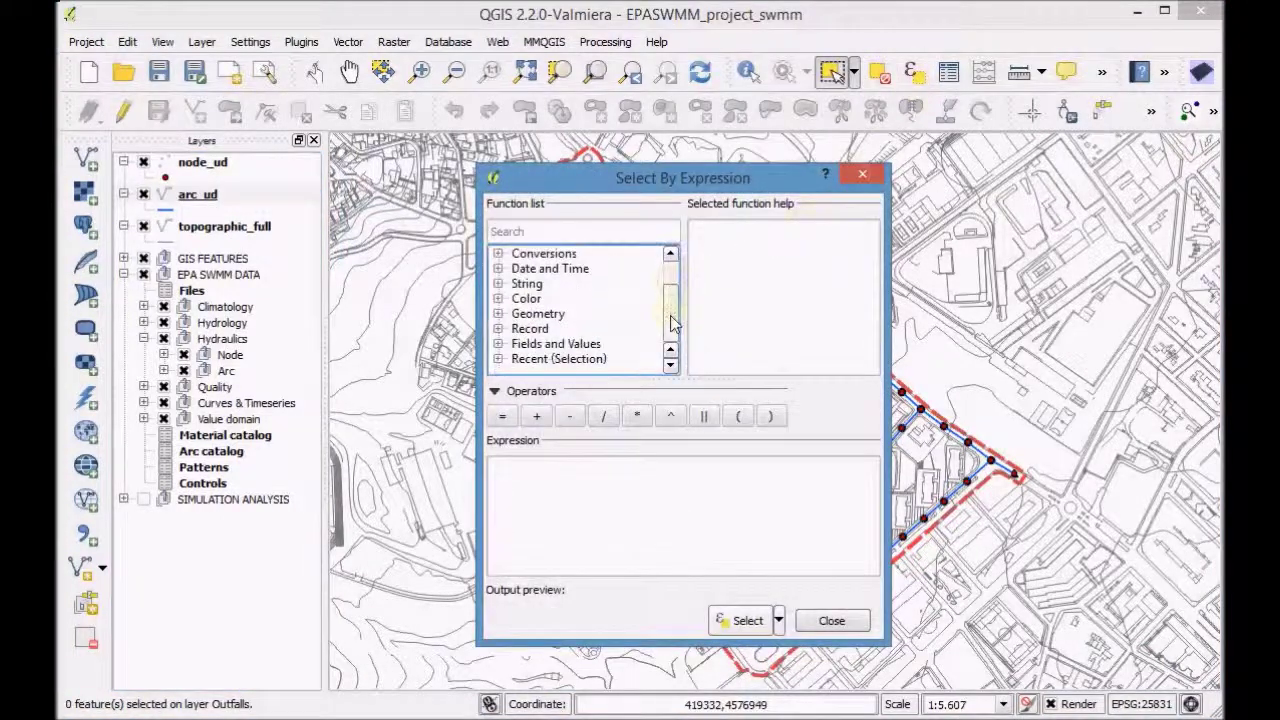
left_click(498, 344)
left_click_drag(673, 302, 673, 345)
left_click(582, 336)
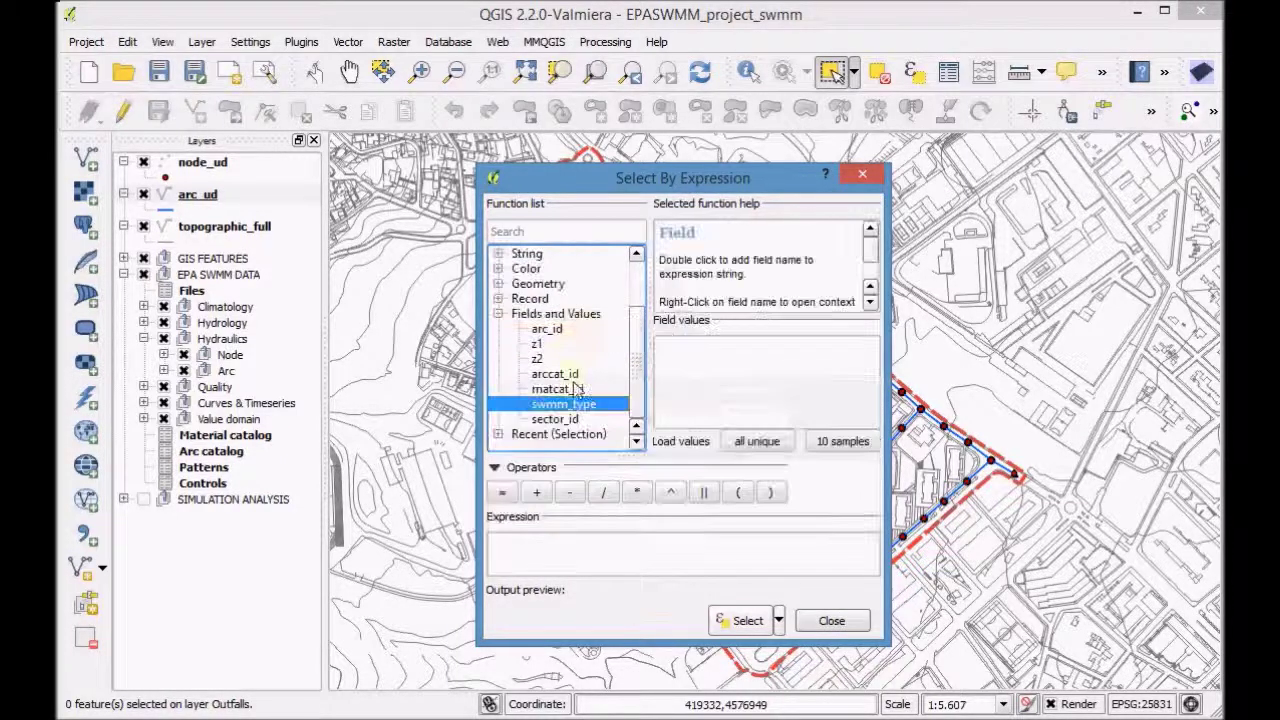
double_click(570, 404)
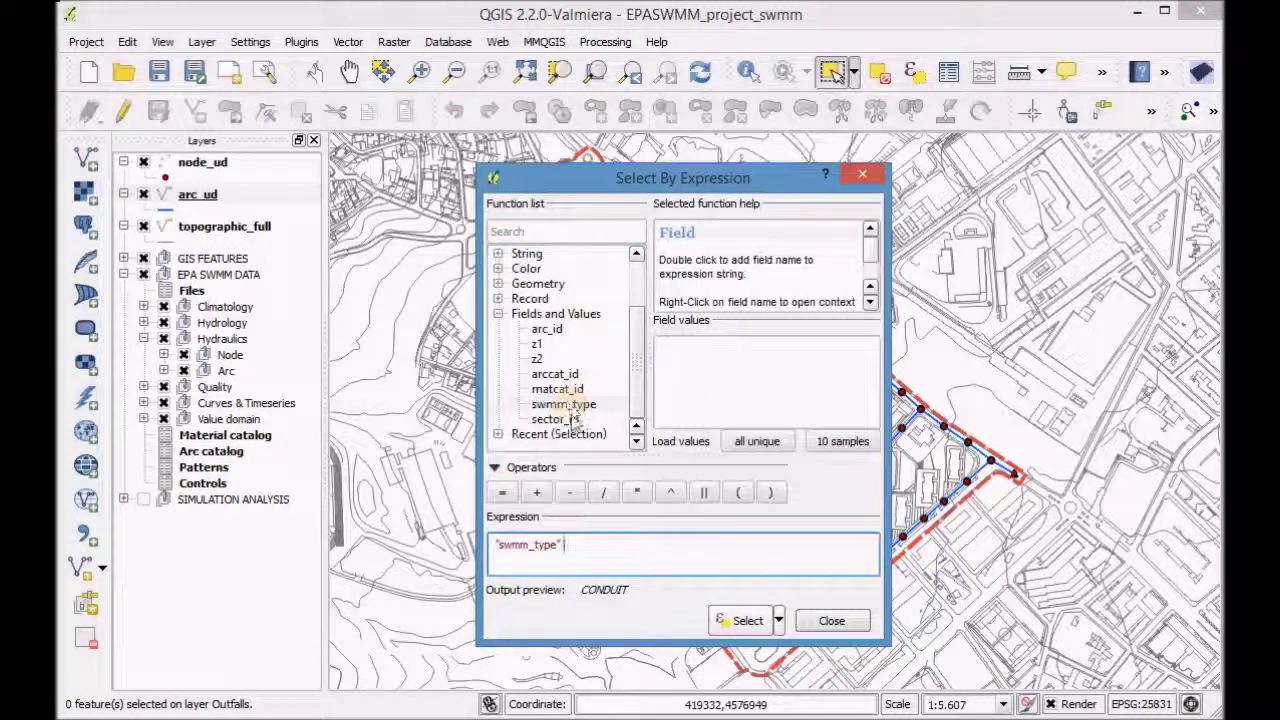
left_click(502, 492)
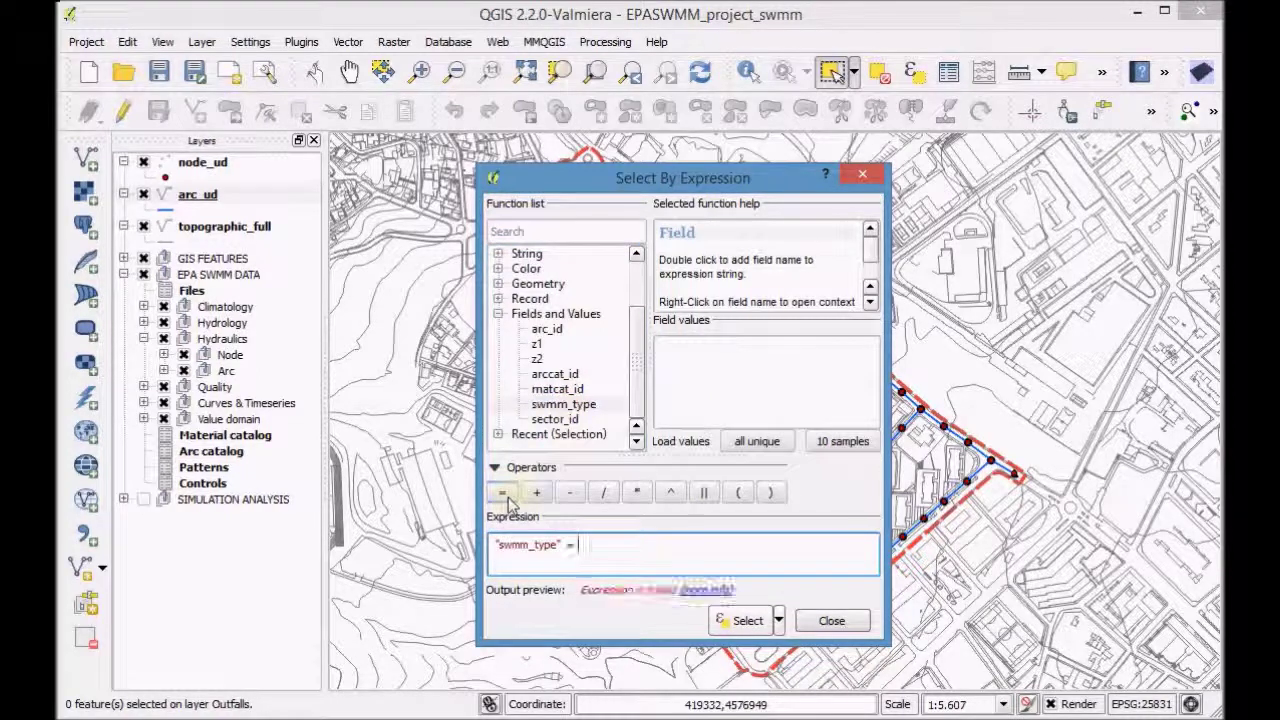
left_click(757, 442)
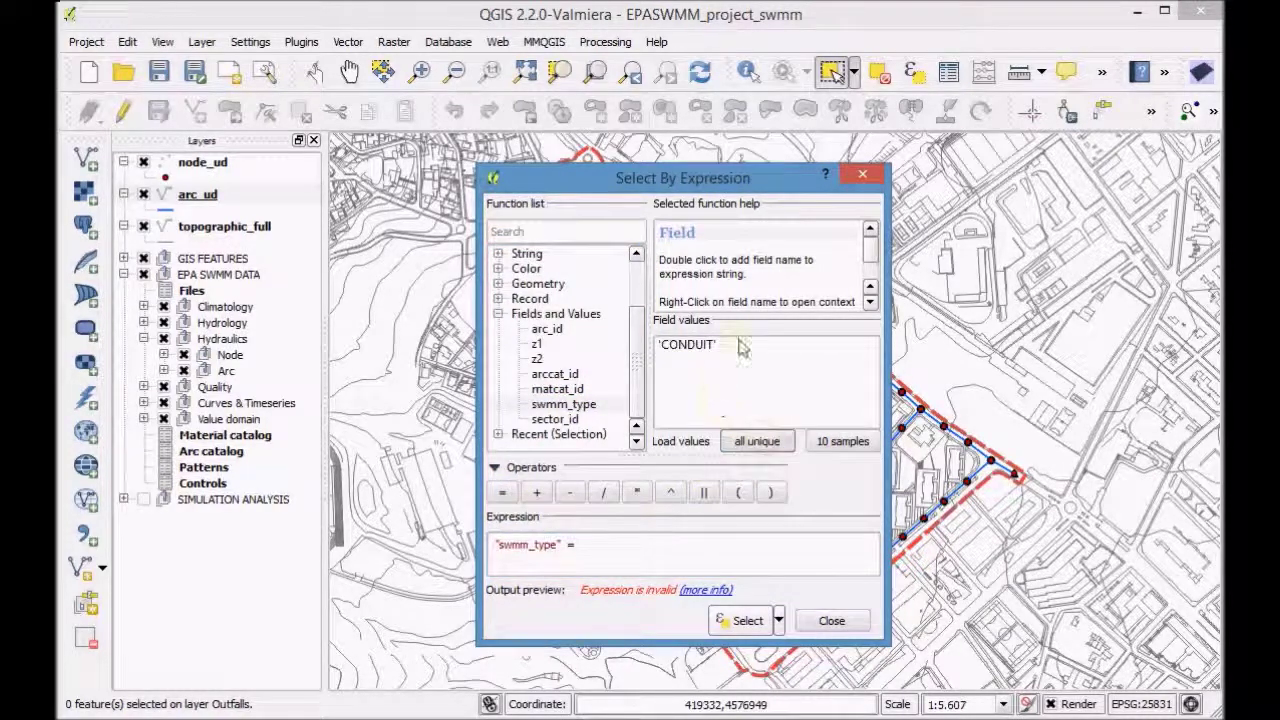
left_click(695, 356)
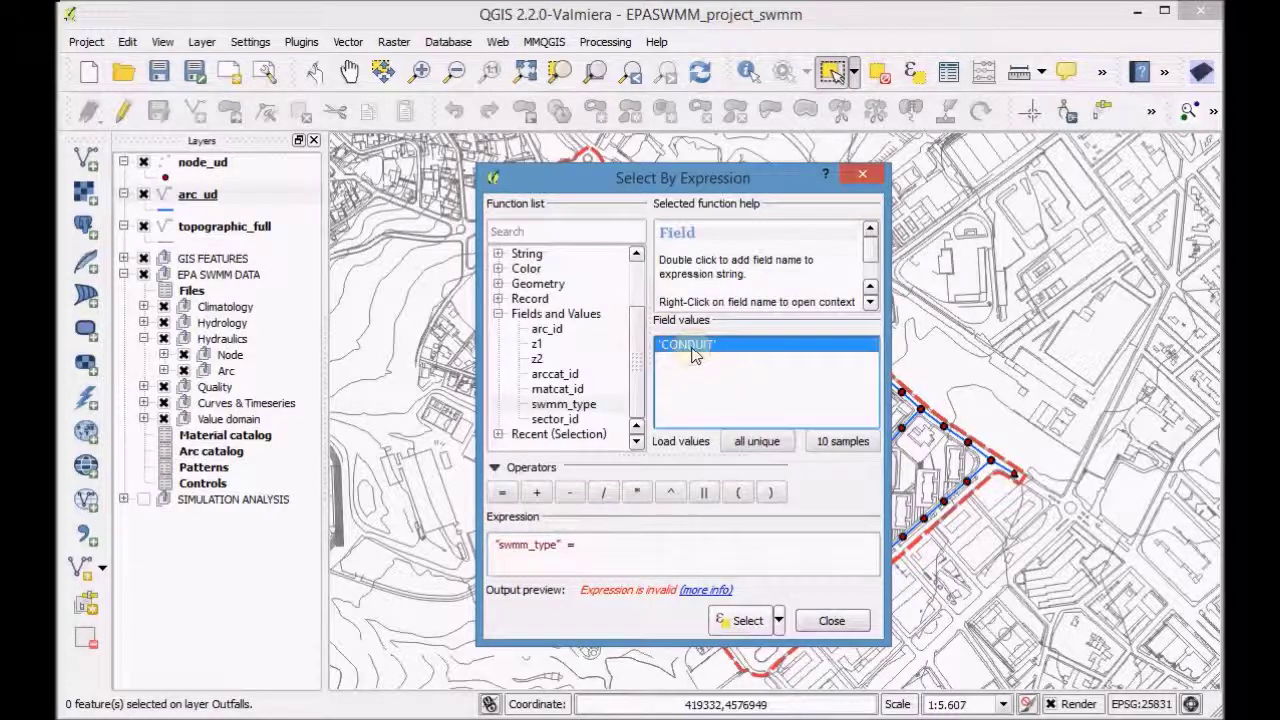
double_click(695, 356)
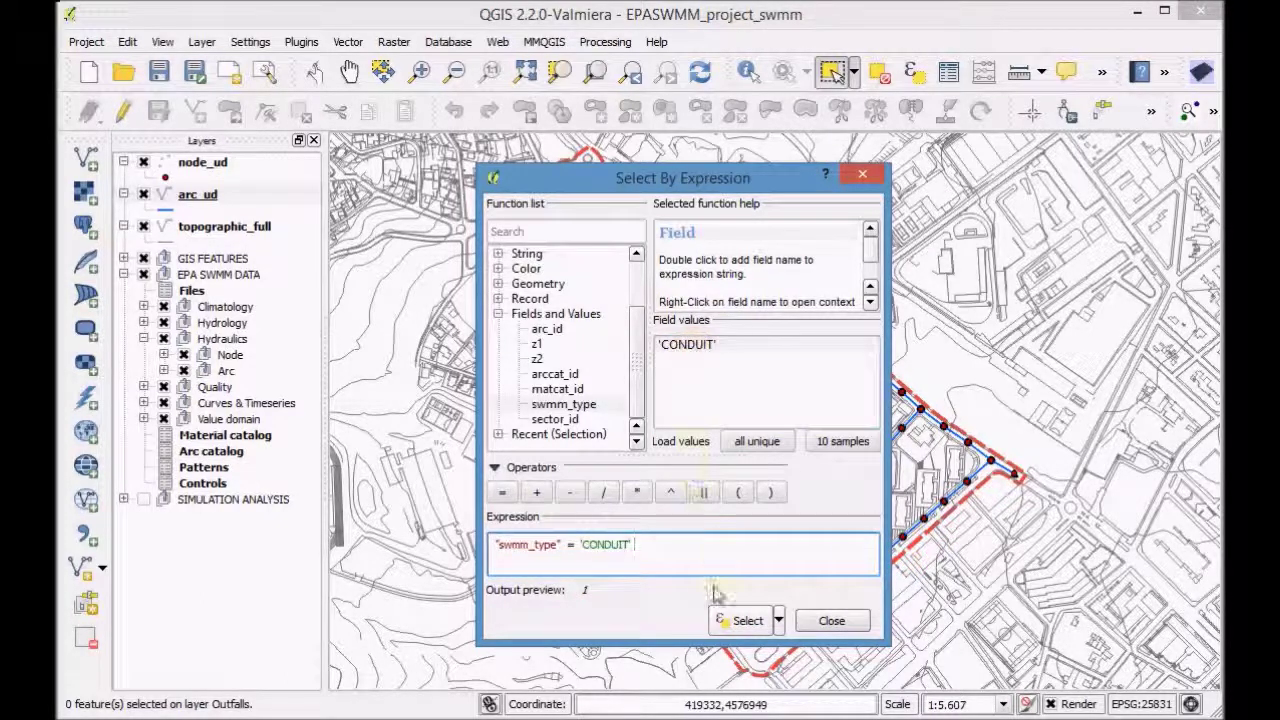
left_click(740, 621)
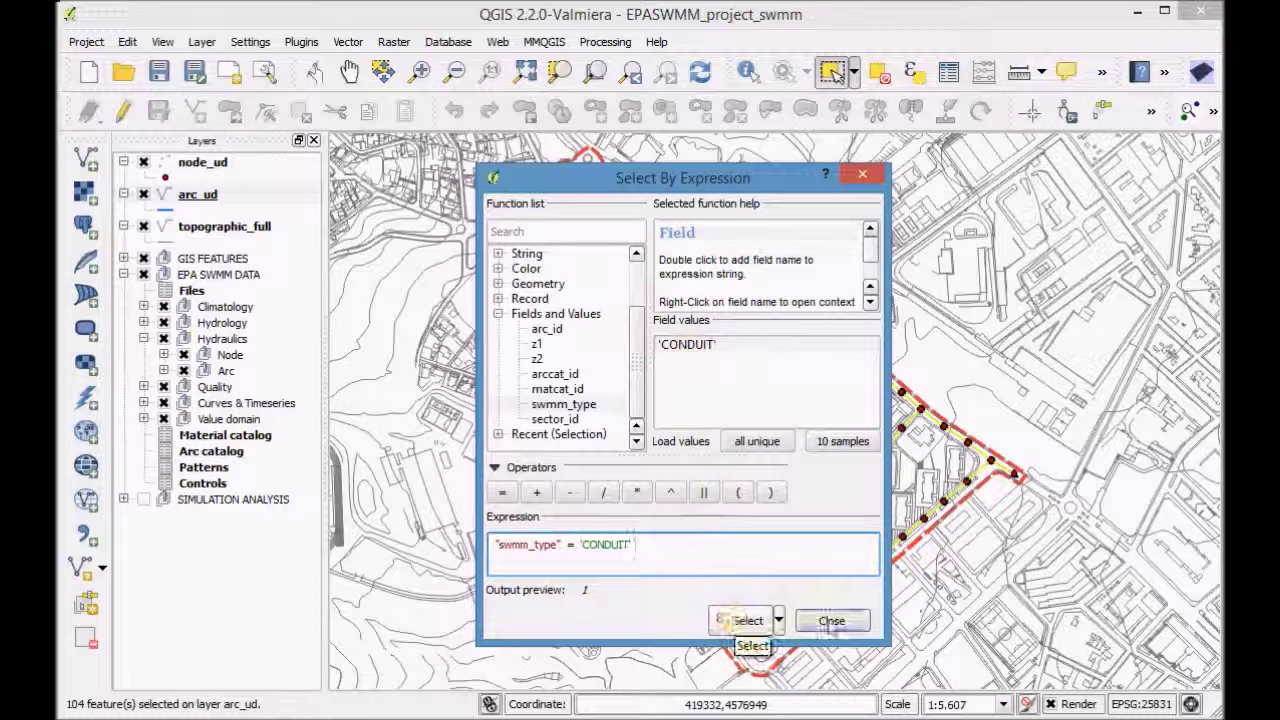
left_click(832, 621)
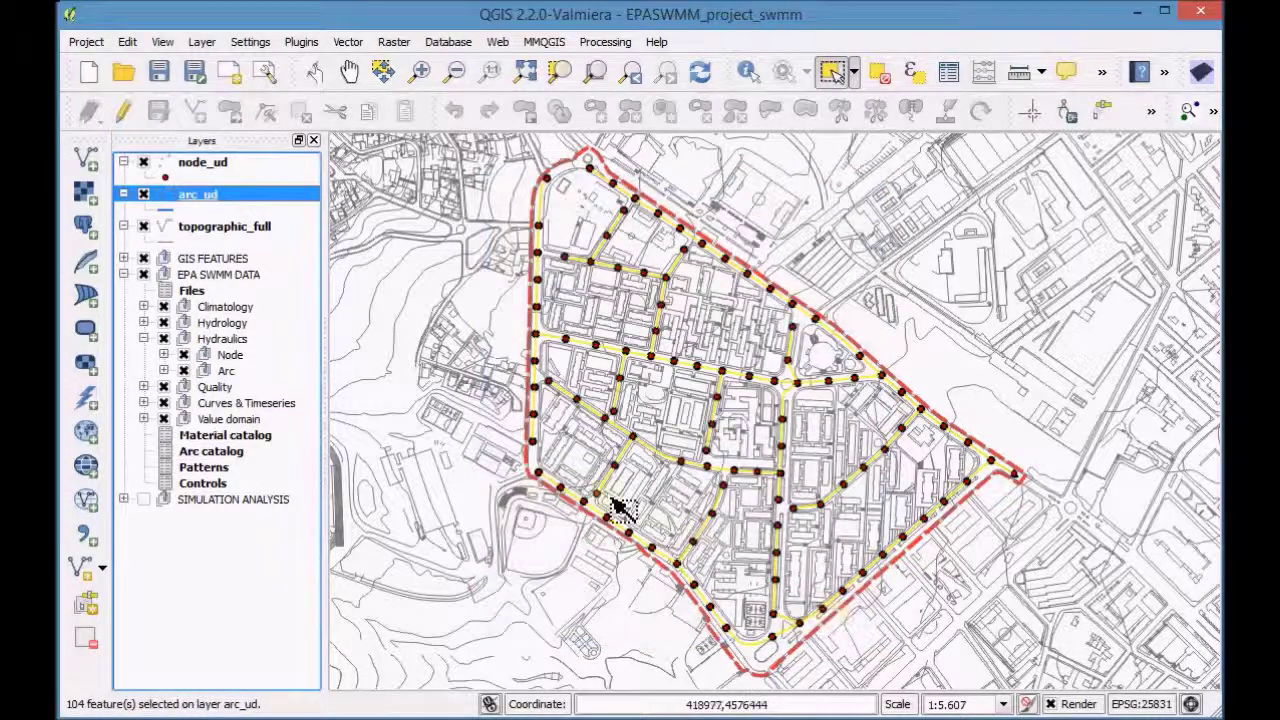
Step: Copy the 104 selected arcs and pick the Conduits layer under Hydraulics > Arc
left_click(127, 42)
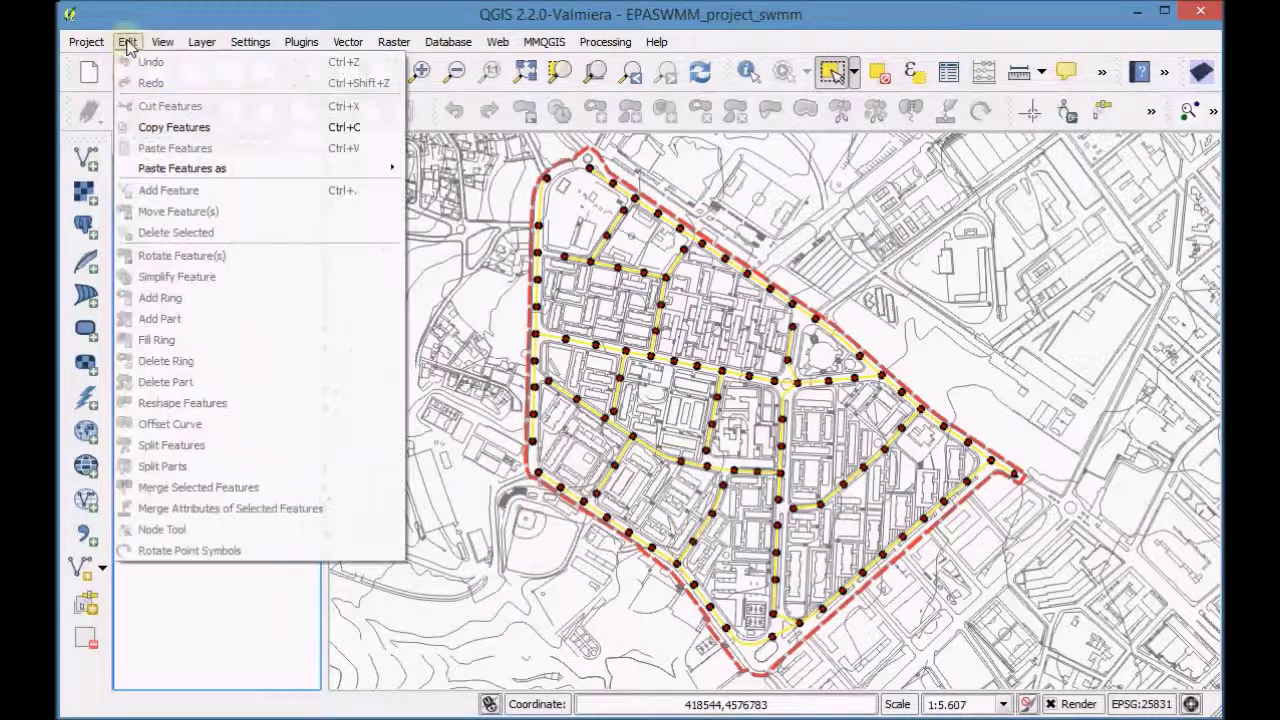
left_click(154, 133)
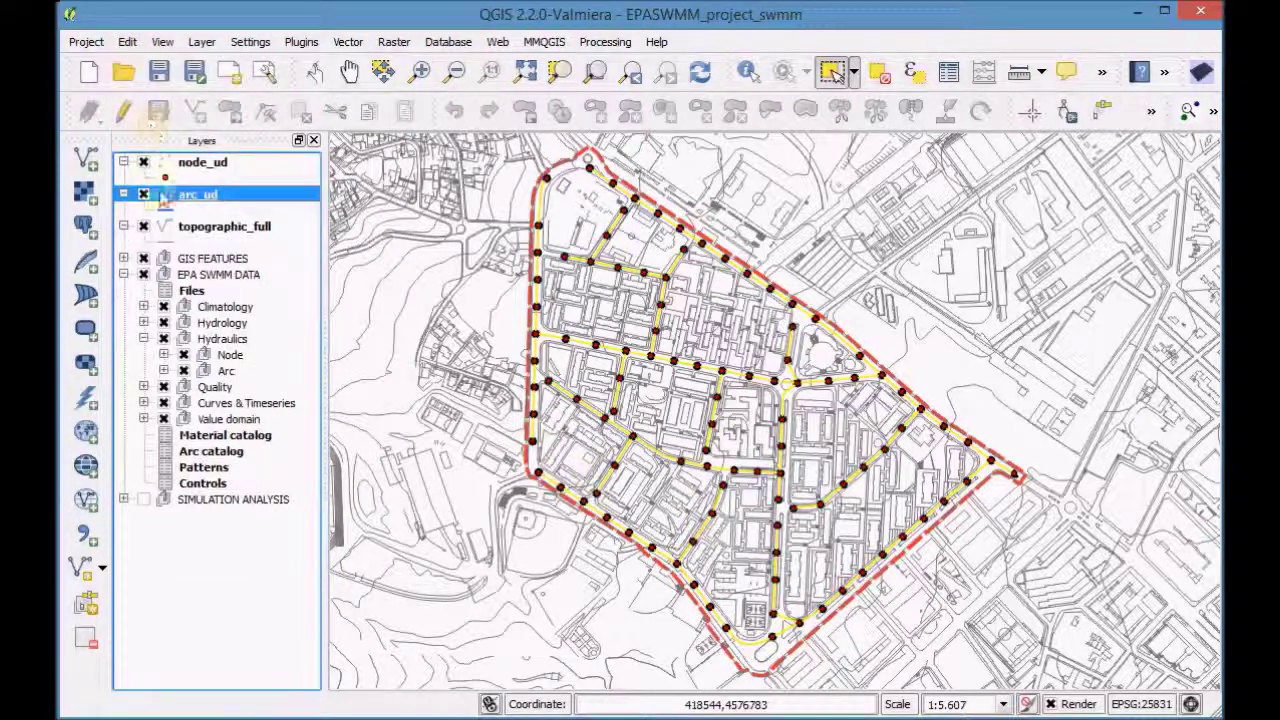
left_click(164, 371)
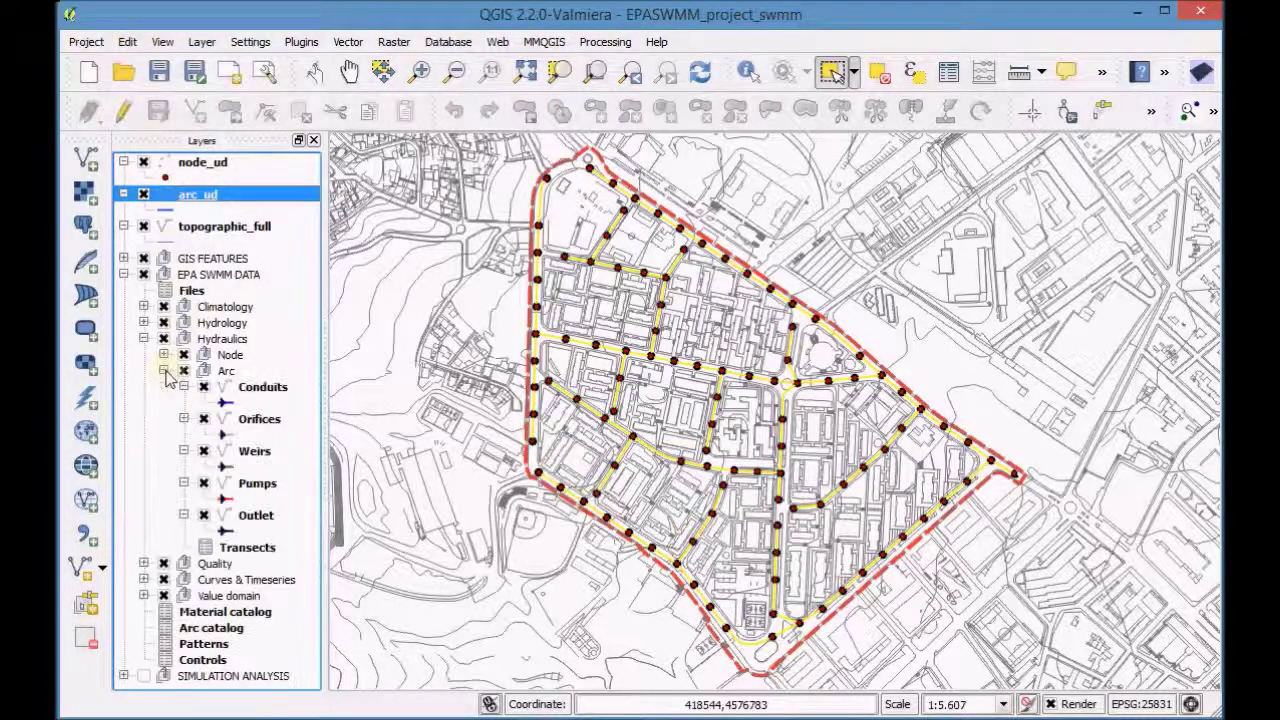
left_click(268, 393)
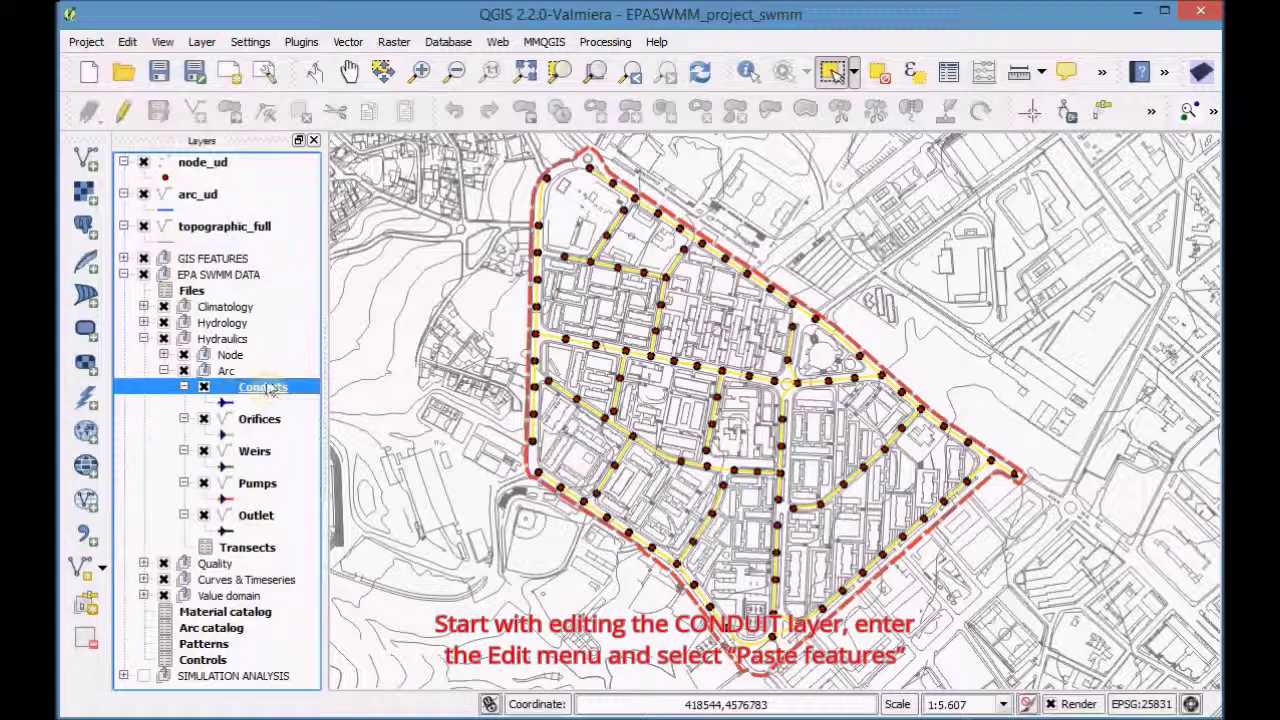
Step: Switch Conduits to edit mode and paste the copied arcs into it
left_click(123, 112)
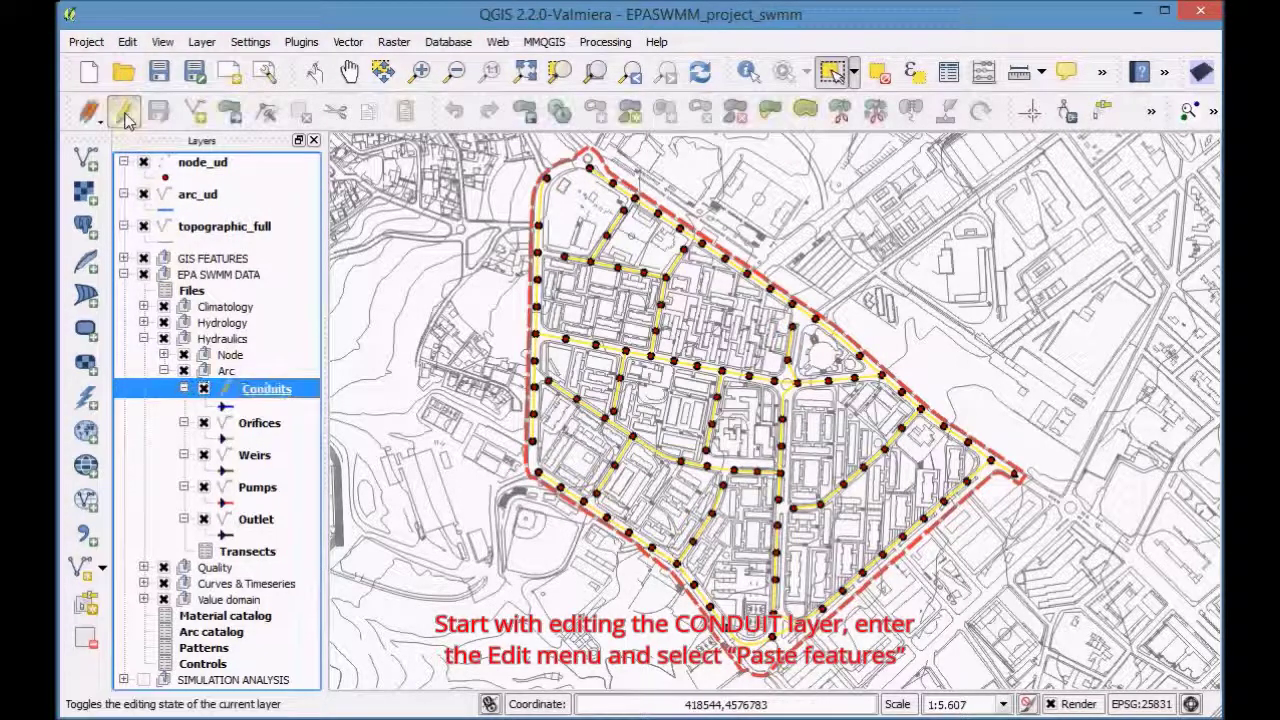
left_click(127, 41)
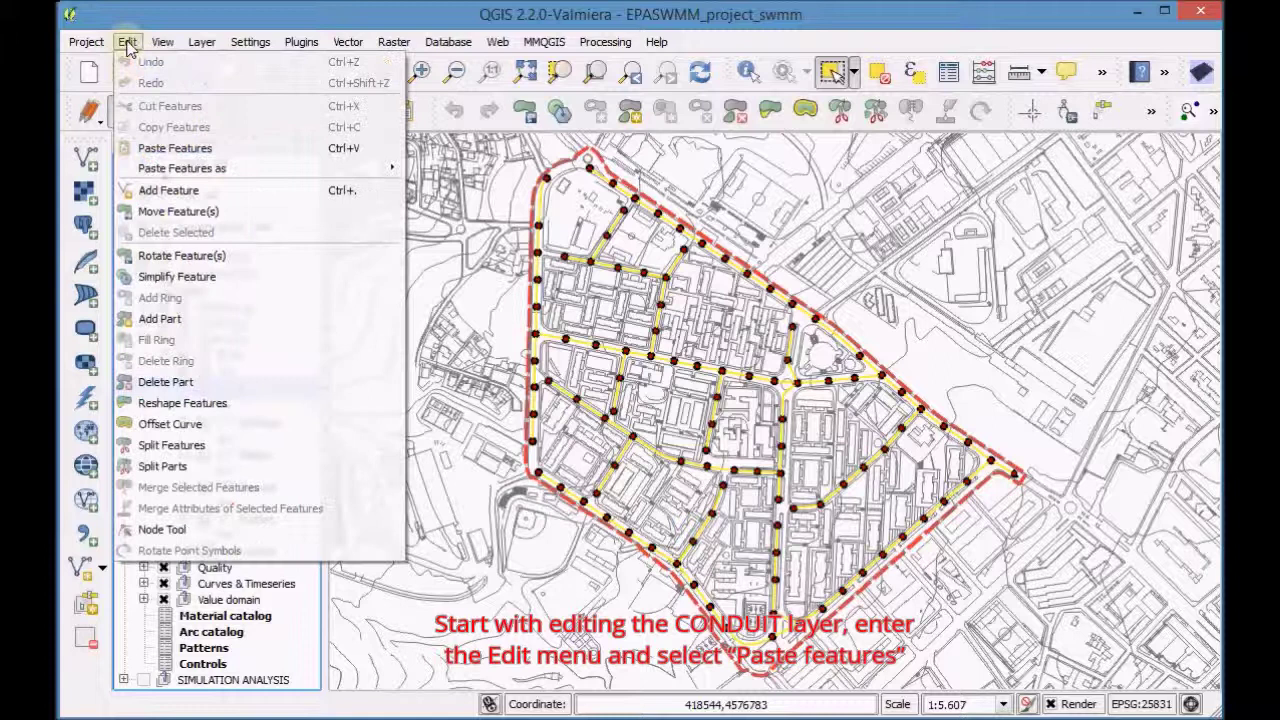
left_click(175, 148)
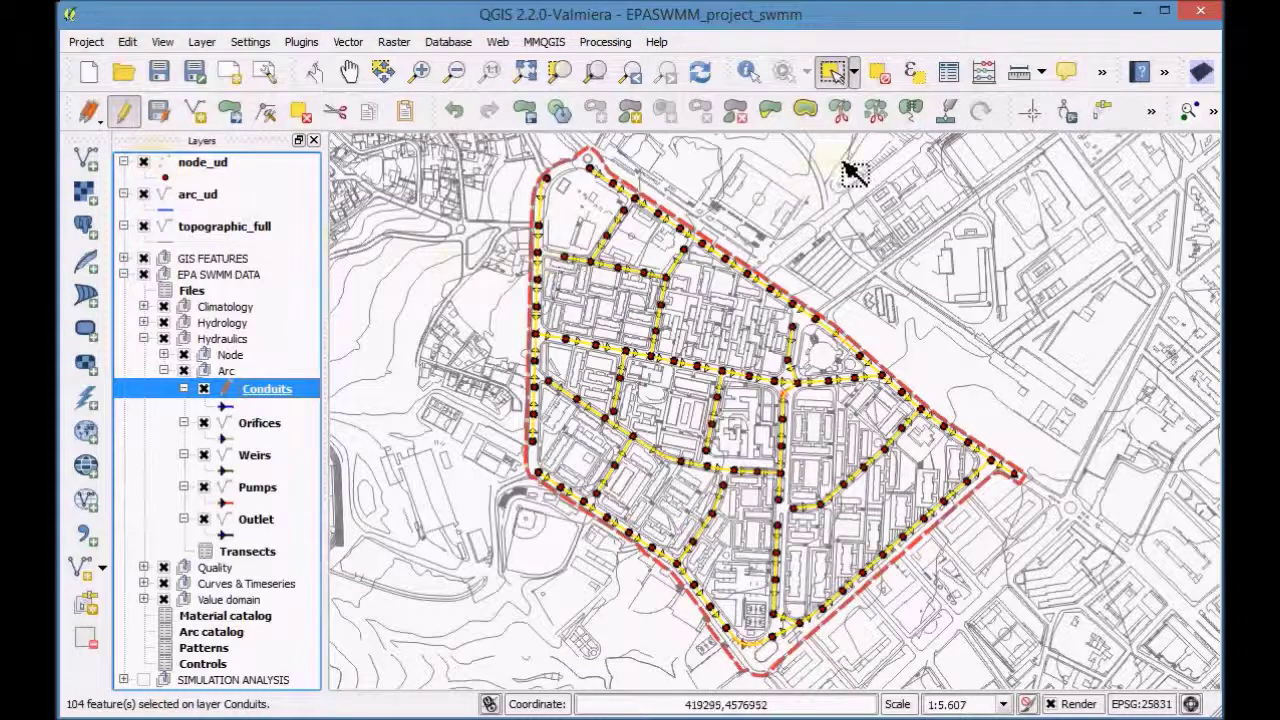
Step: Review the Conduits attribute table's fields and unselect all 104 rows
left_click(948, 74)
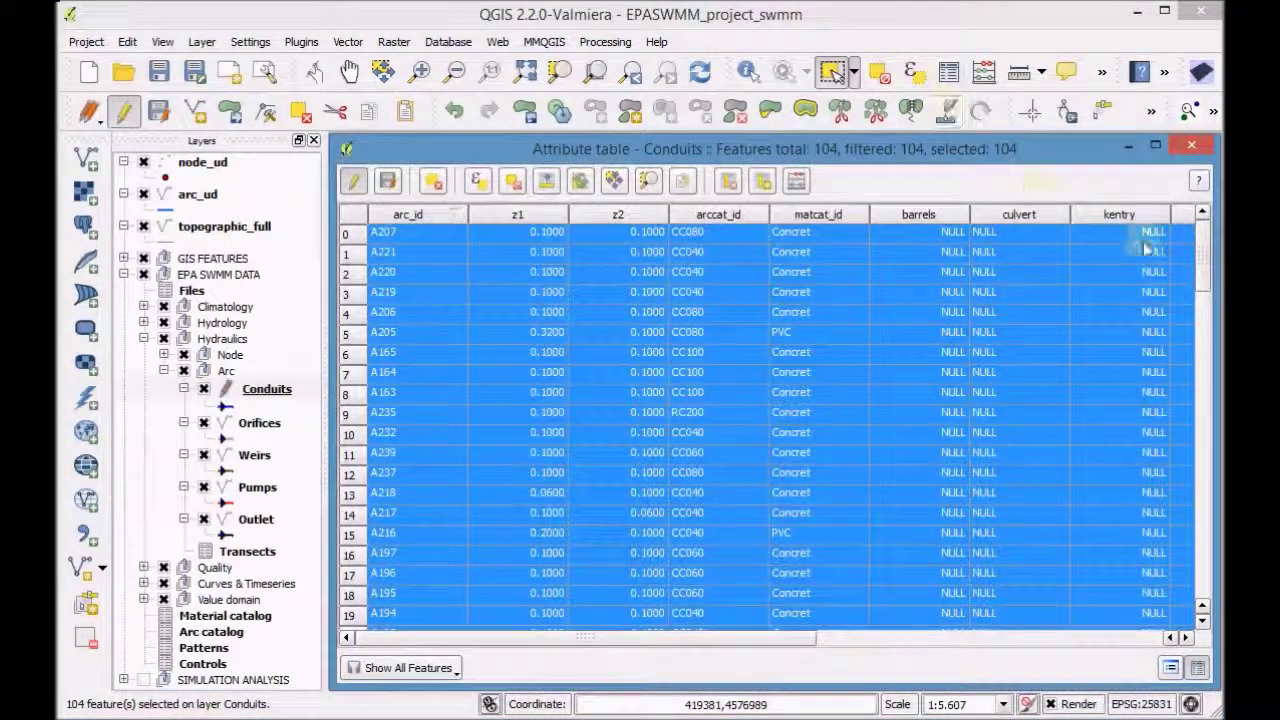
mouse_move(1208, 246)
left_mouse_down()
mouse_move(1180, 397)
mouse_move(1209, 570)
mouse_move(1205, 240)
left_mouse_up()
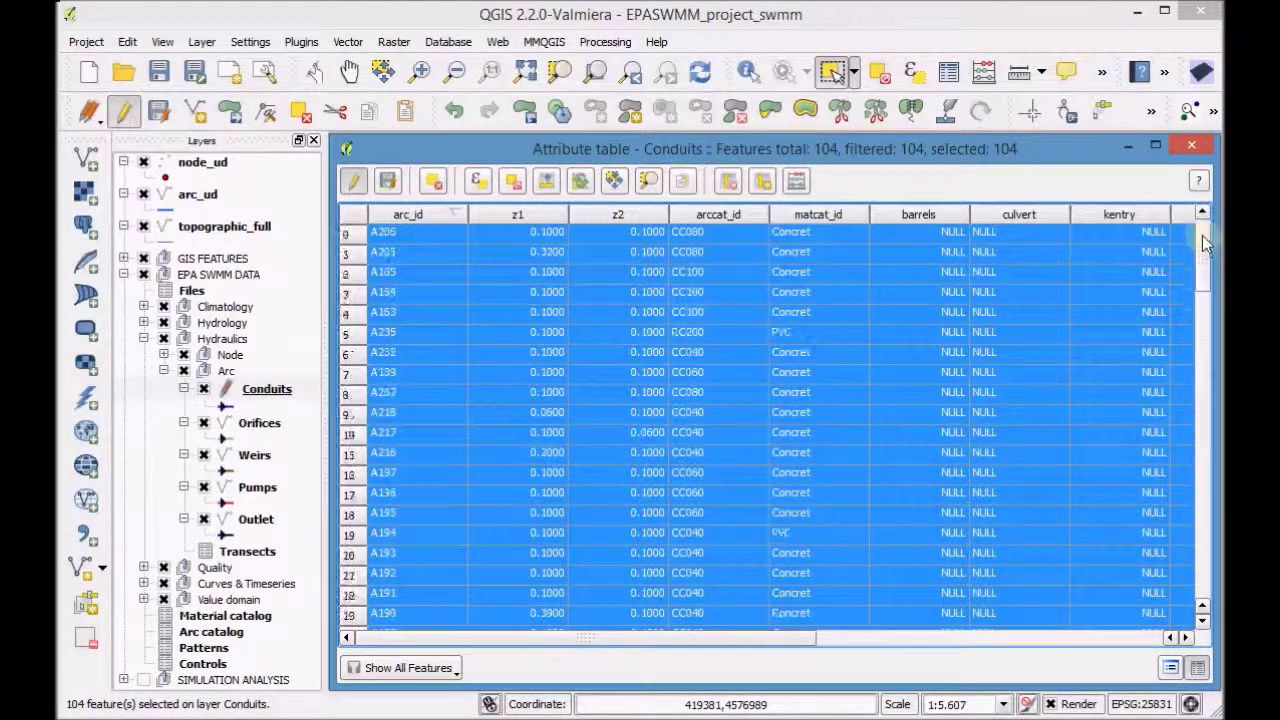
left_click_drag(760, 641, 872, 645)
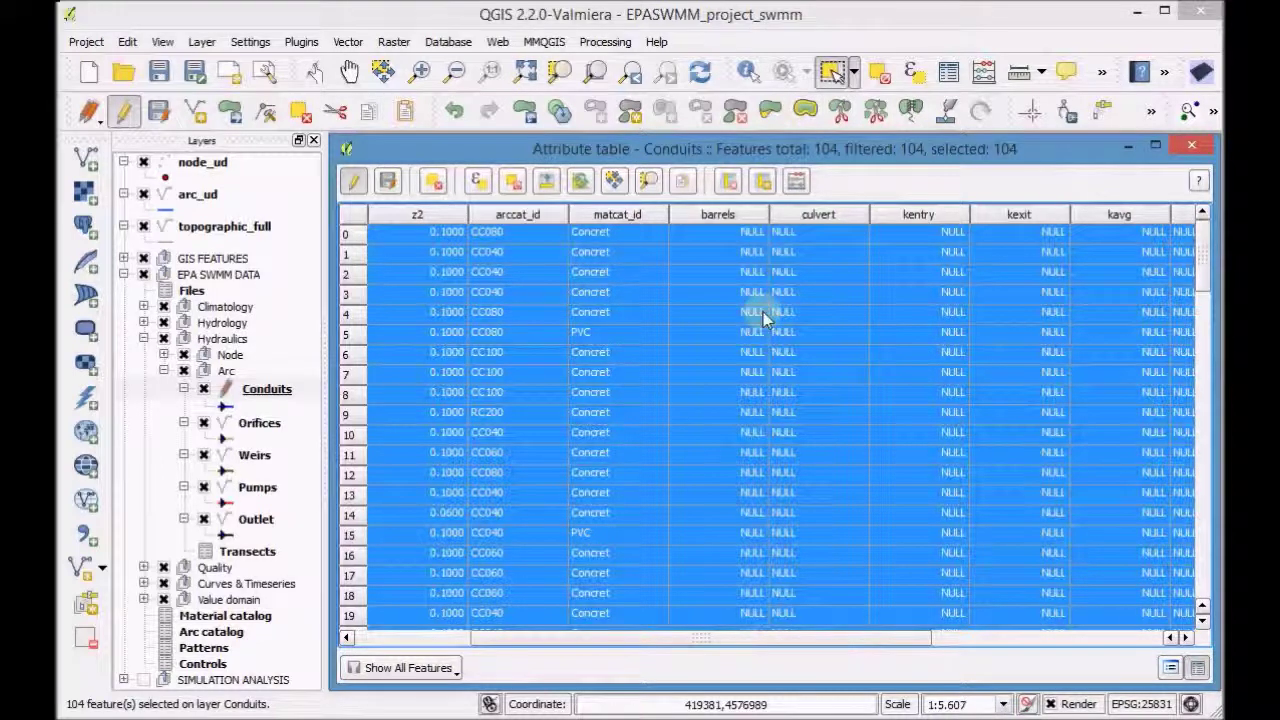
left_click(516, 186)
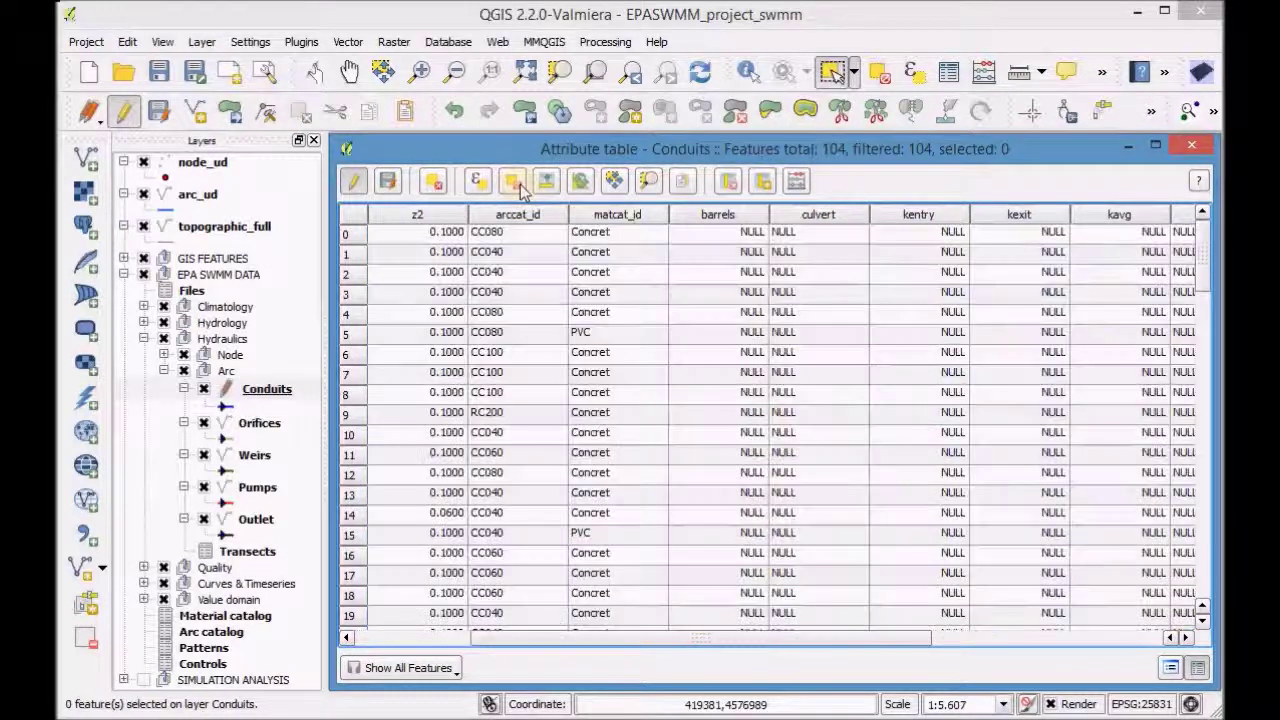
Step: Update the barrels field to 1 for all conduits with the Field Calculator
left_click(796, 182)
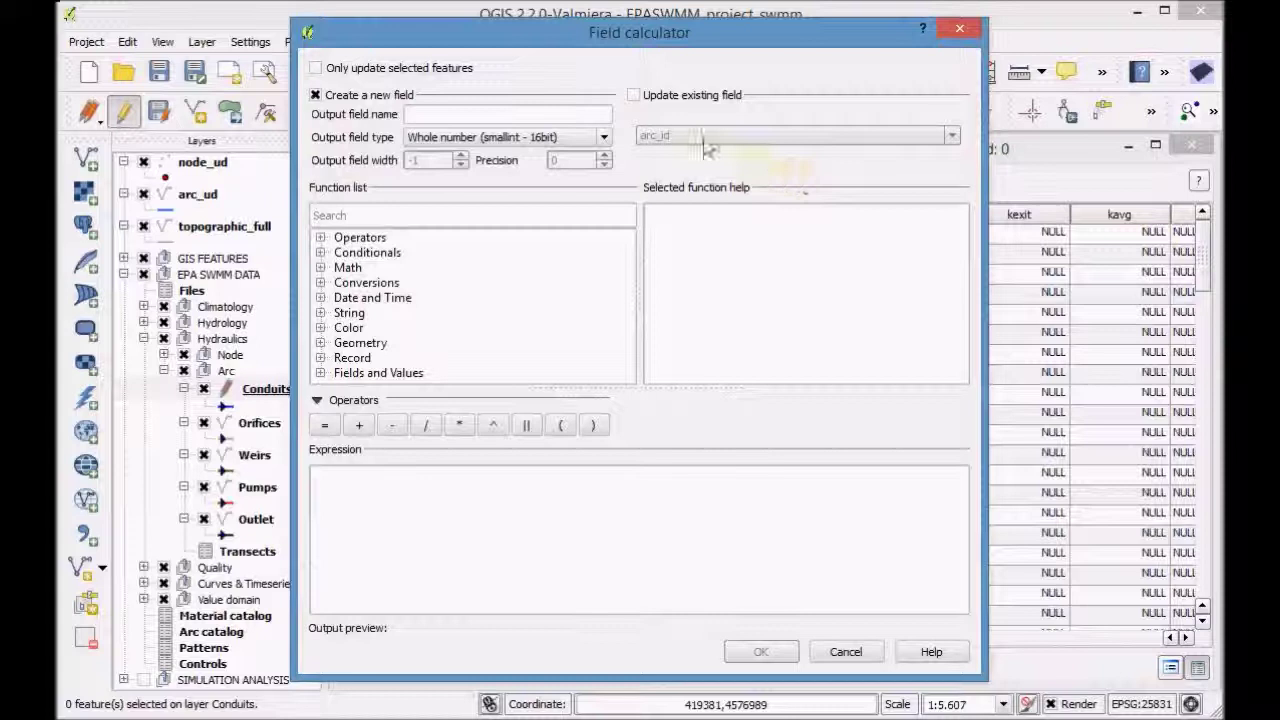
left_click(633, 95)
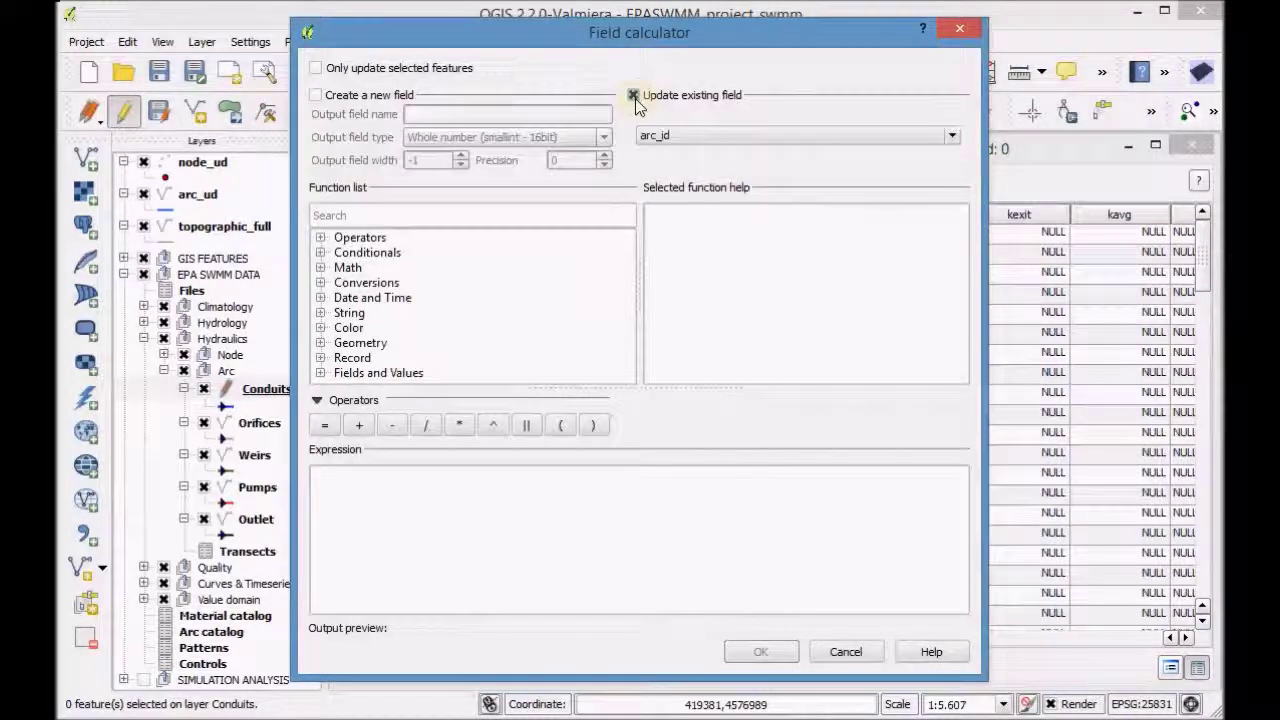
left_click(714, 138)
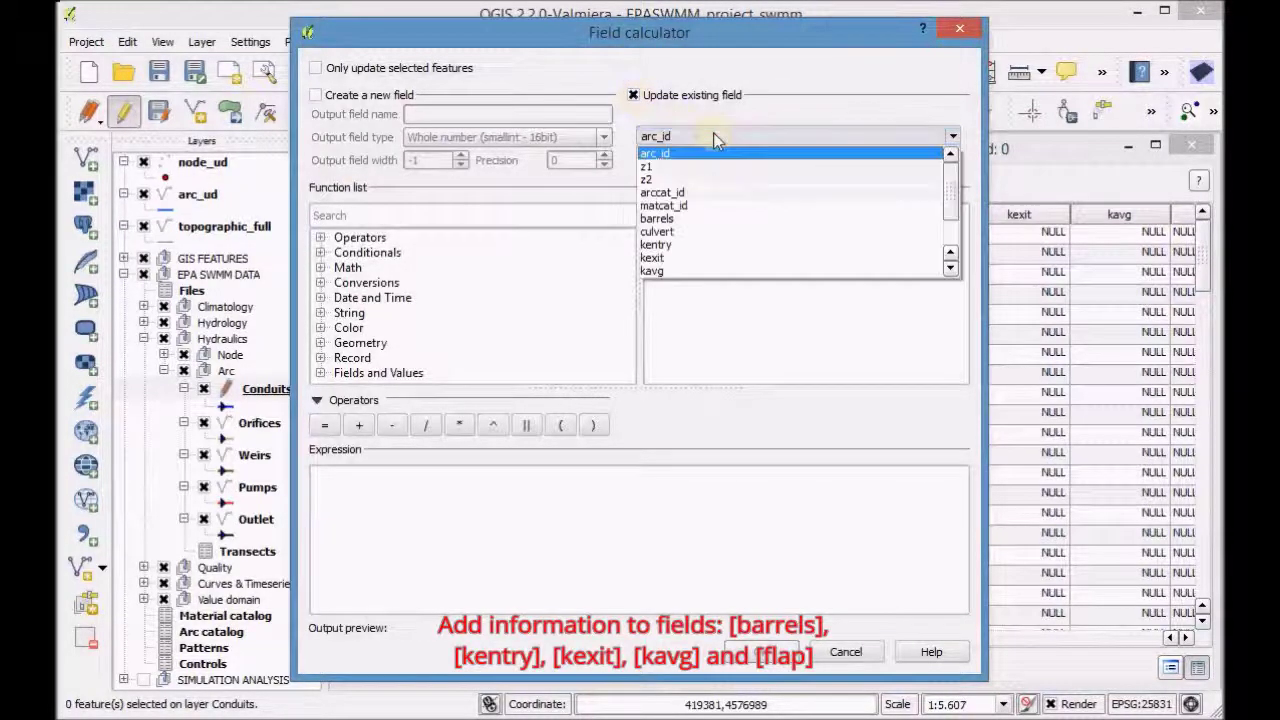
left_click(701, 222)
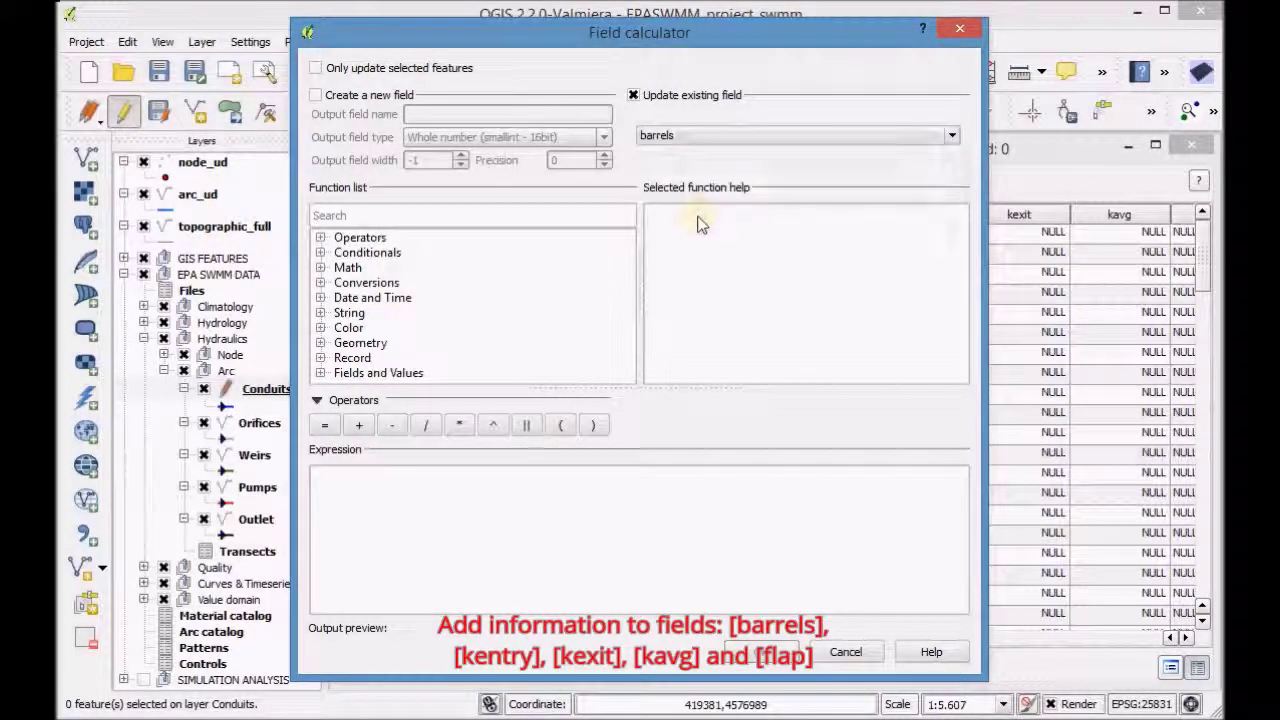
left_click(427, 491)
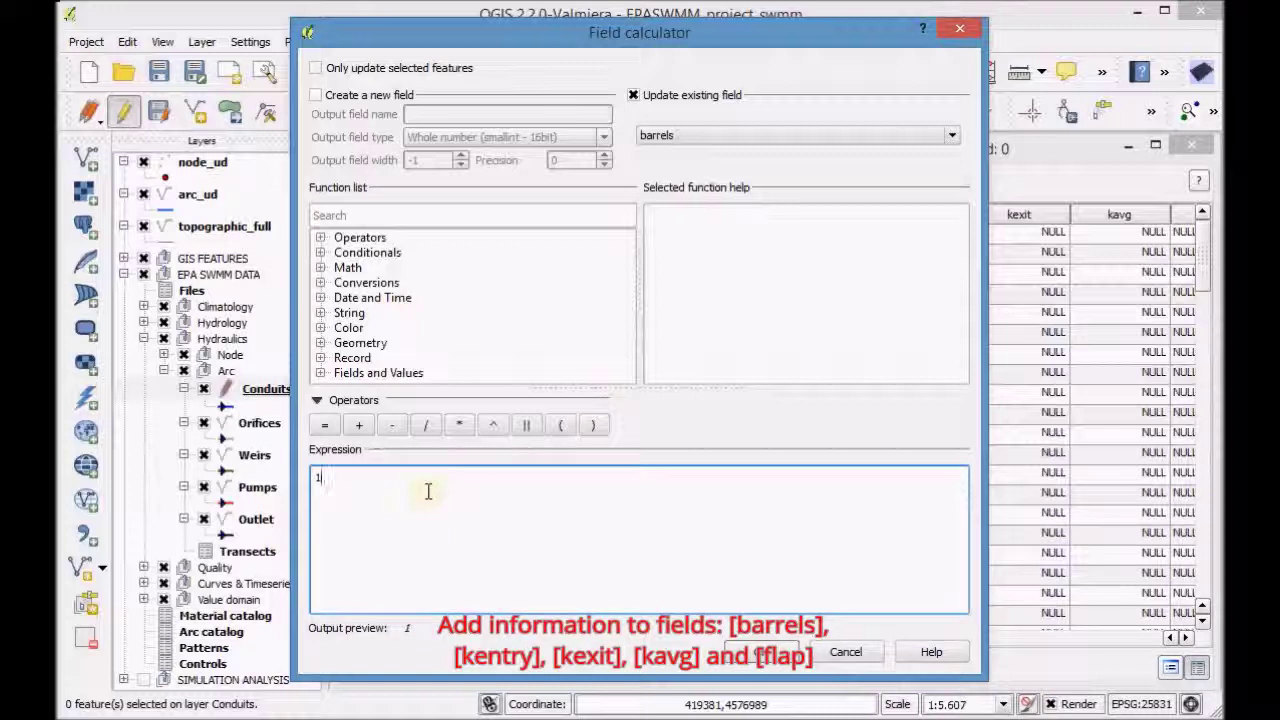
left_click(758, 651)
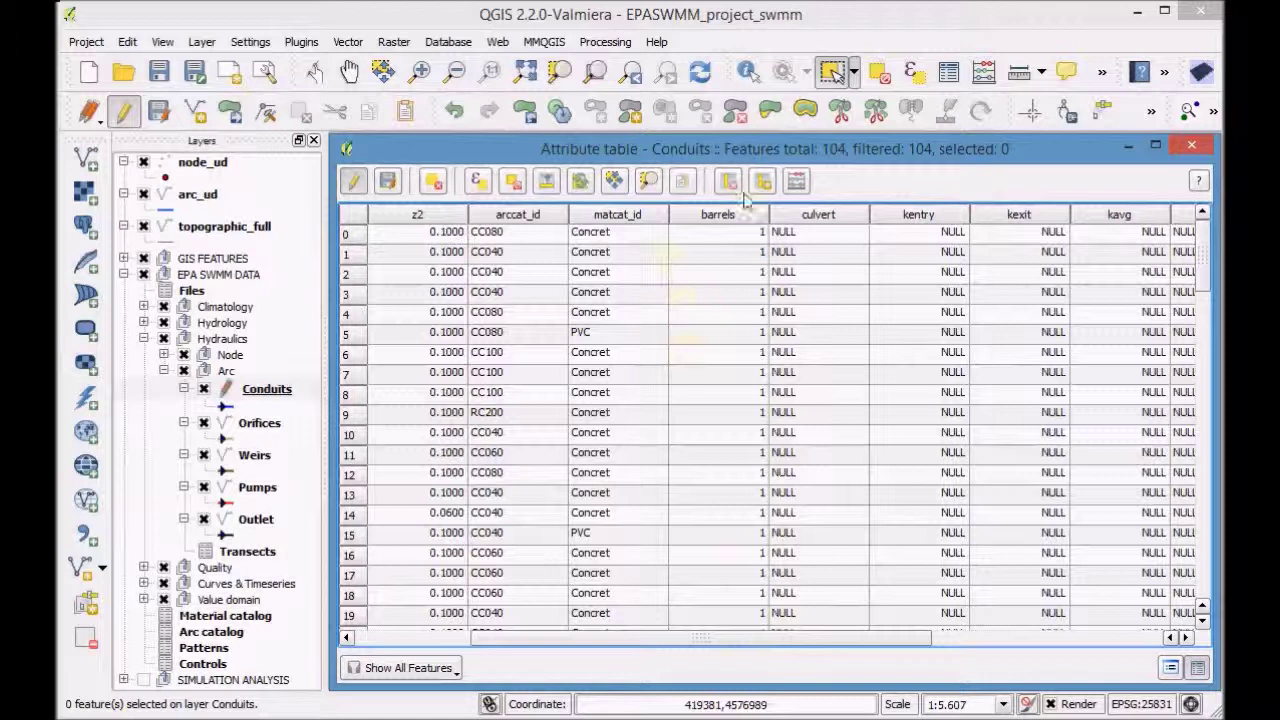
left_click(797, 182)
left_click(648, 98)
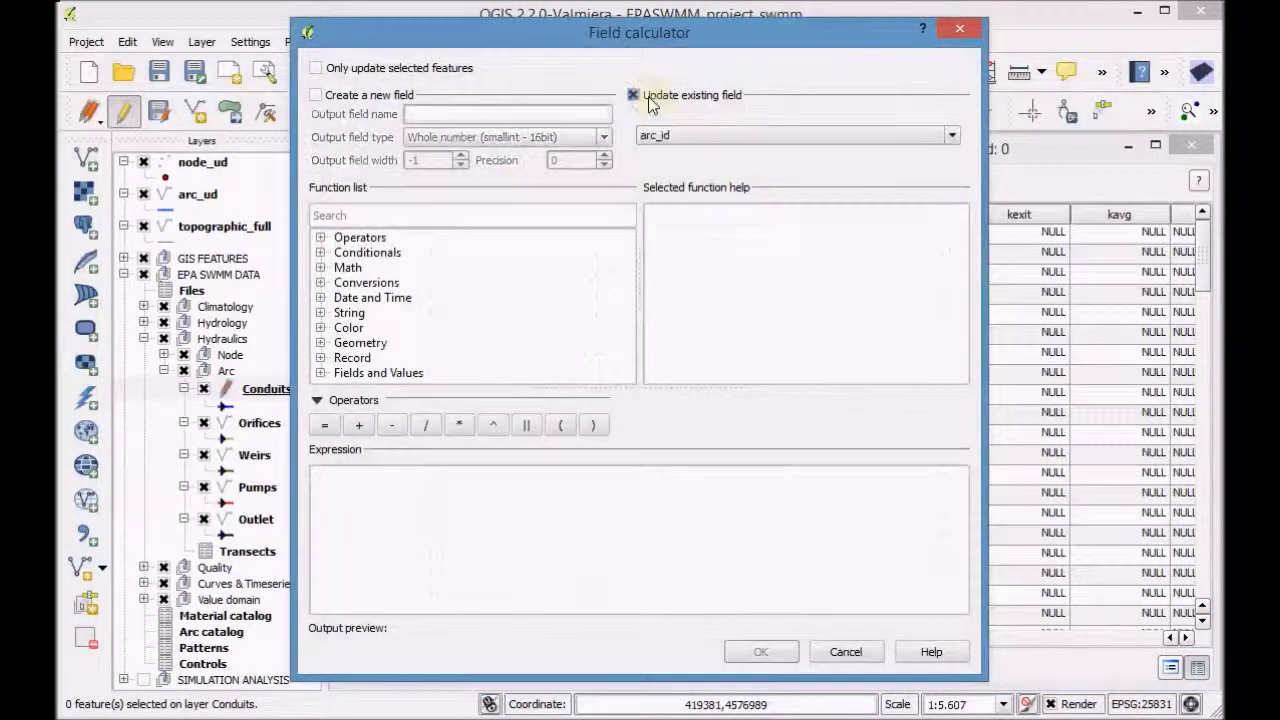
Step: Update the kentry field to 0 for all conduits
left_click(680, 135)
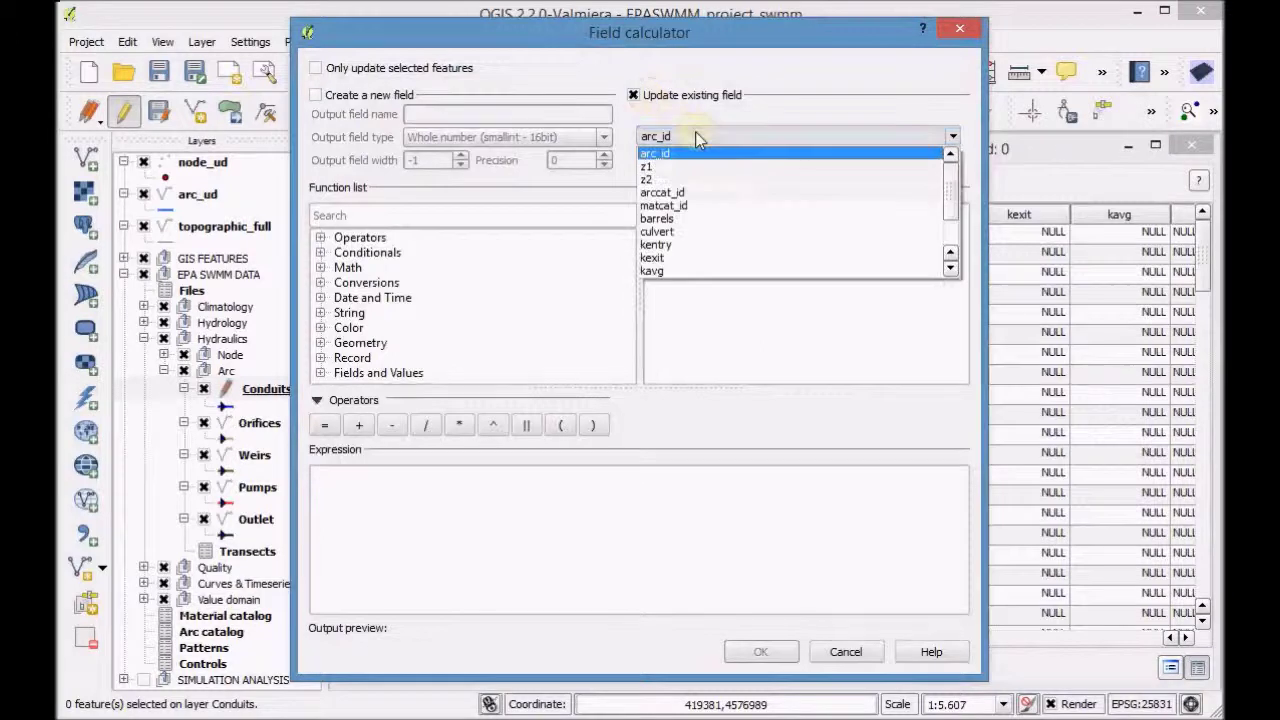
left_click(695, 245)
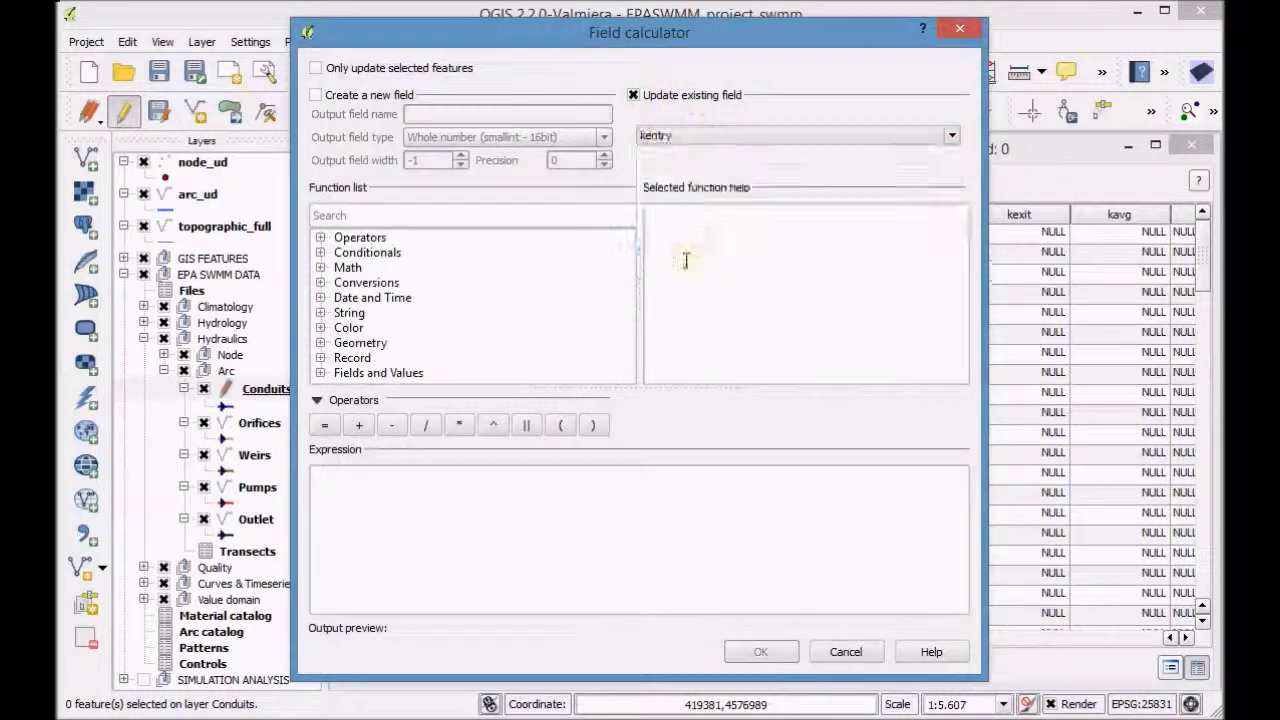
left_click(445, 516)
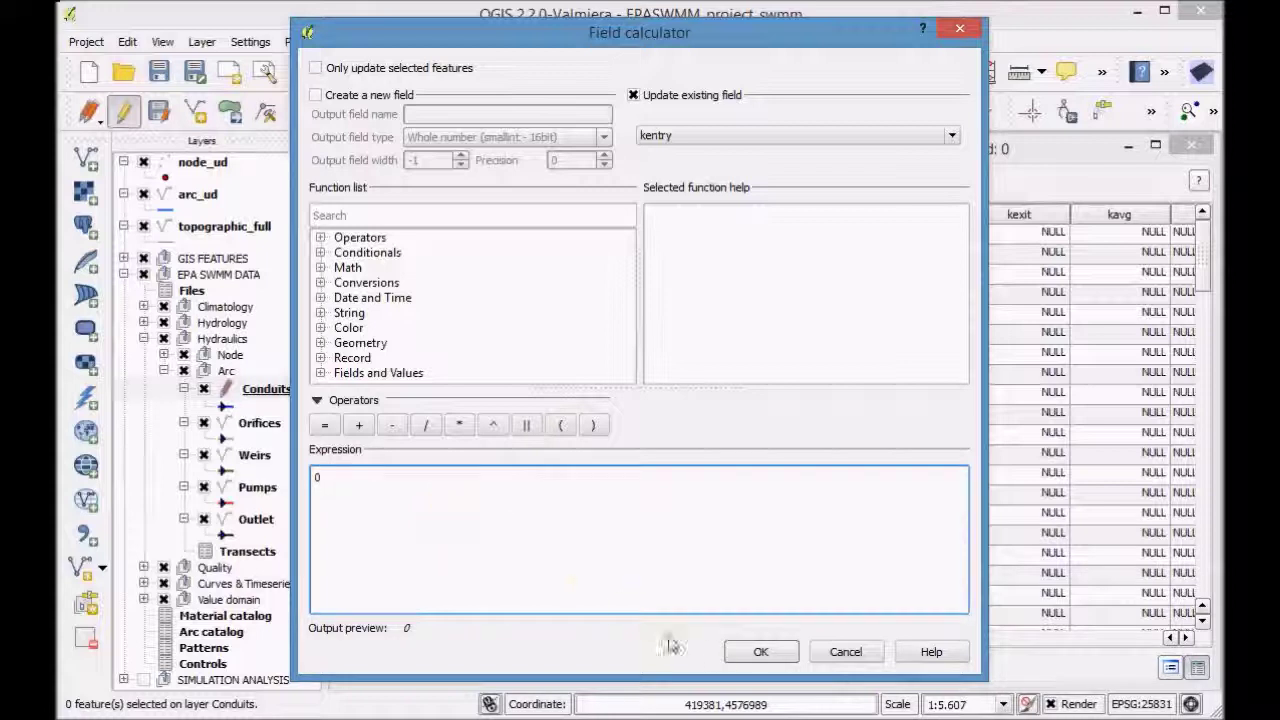
left_click(760, 652)
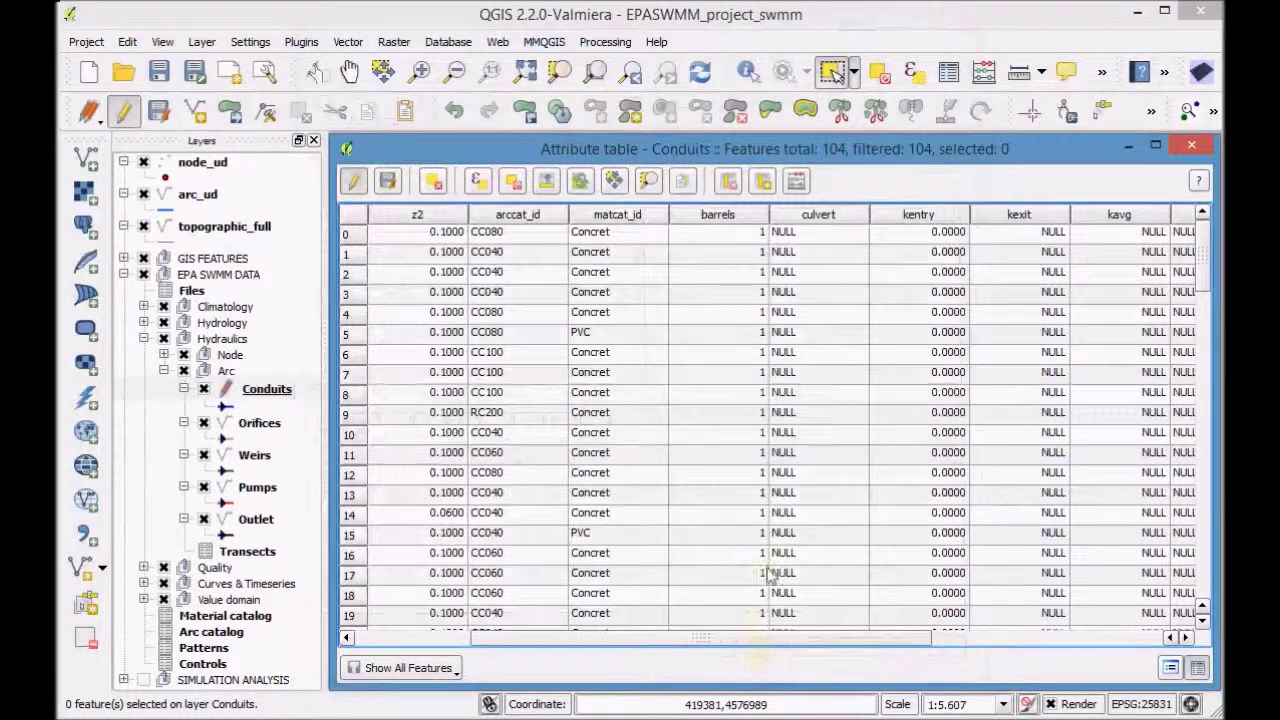
Step: Update the kexit field to 0 for all conduits with the Field Calculator
left_click(796, 181)
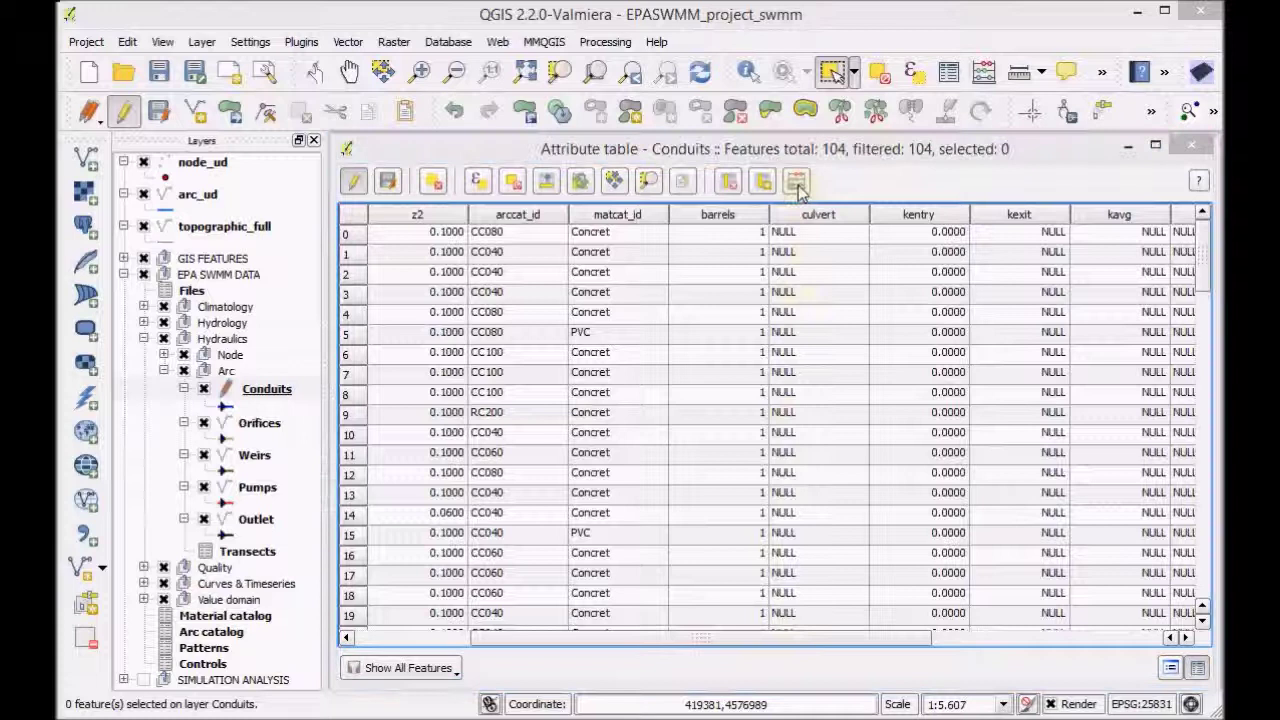
left_click(650, 97)
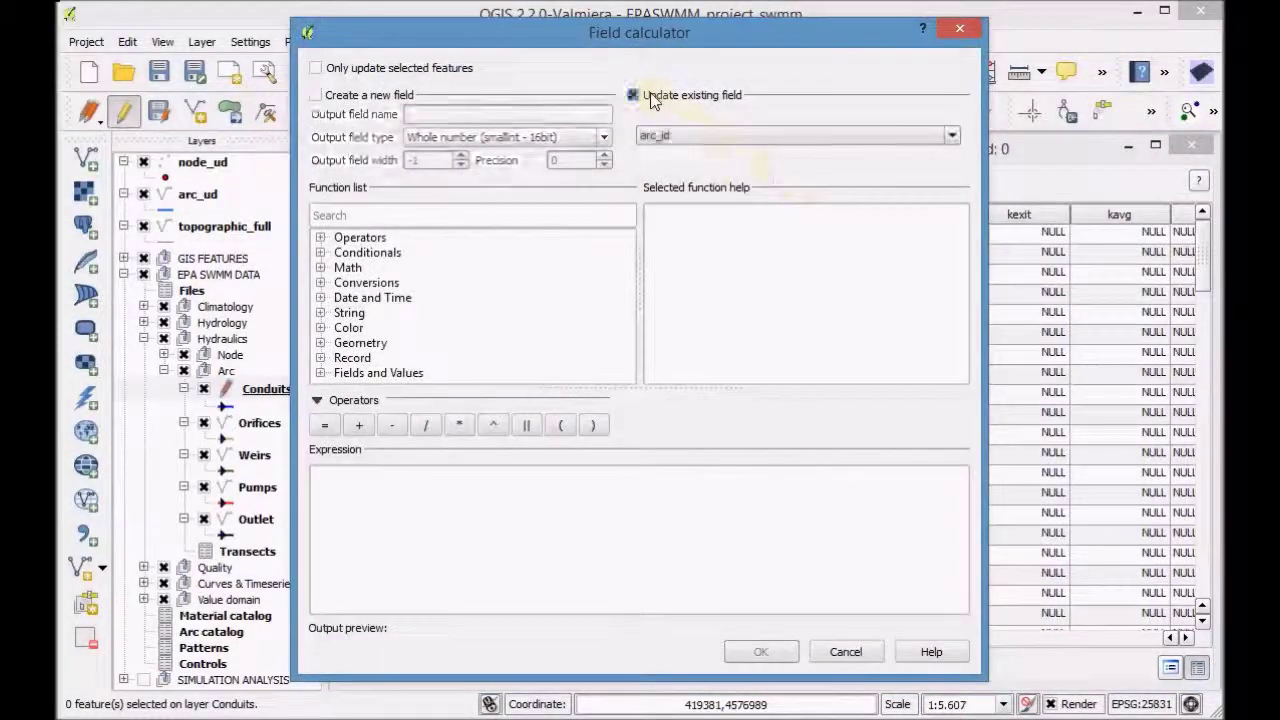
left_click(687, 136)
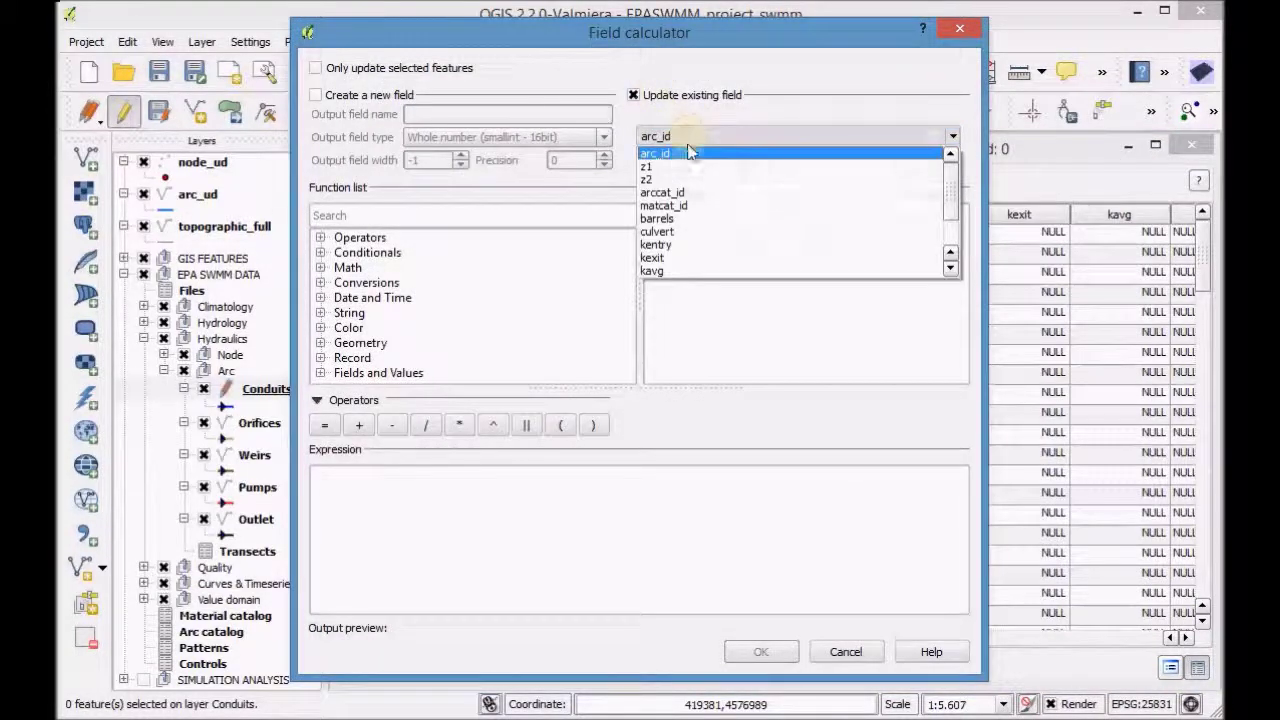
left_click(681, 259)
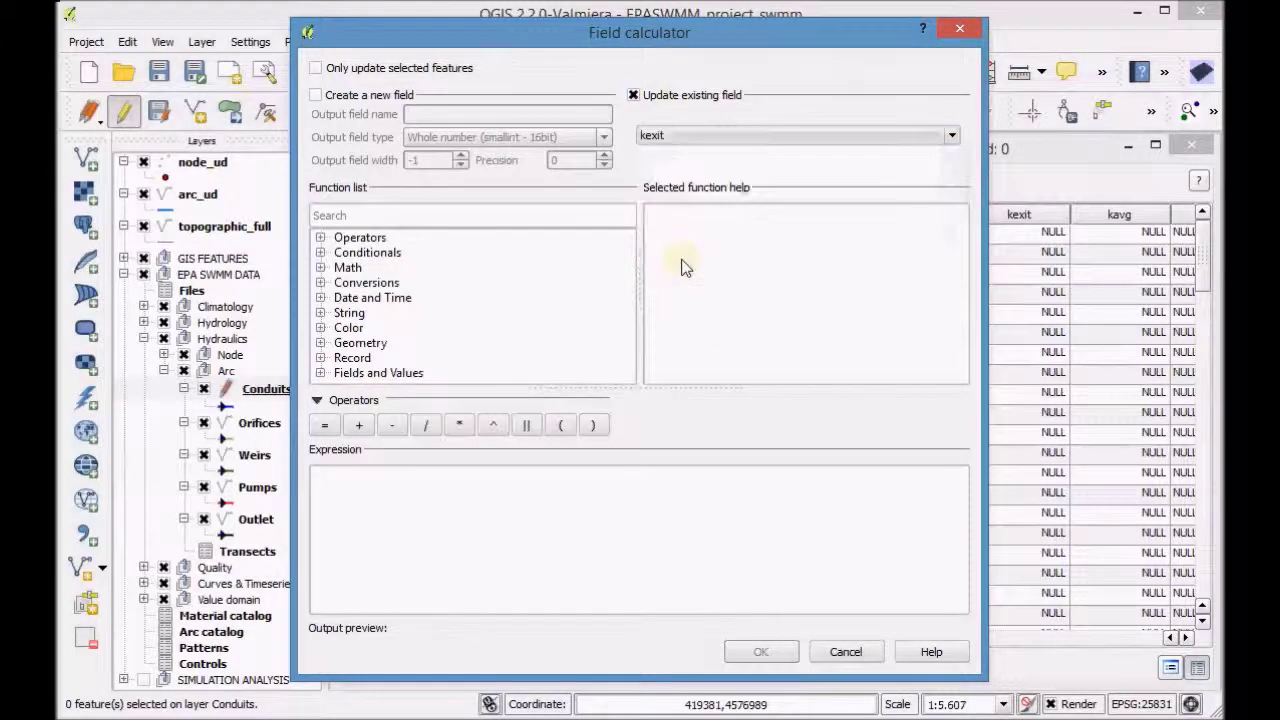
left_click(404, 494)
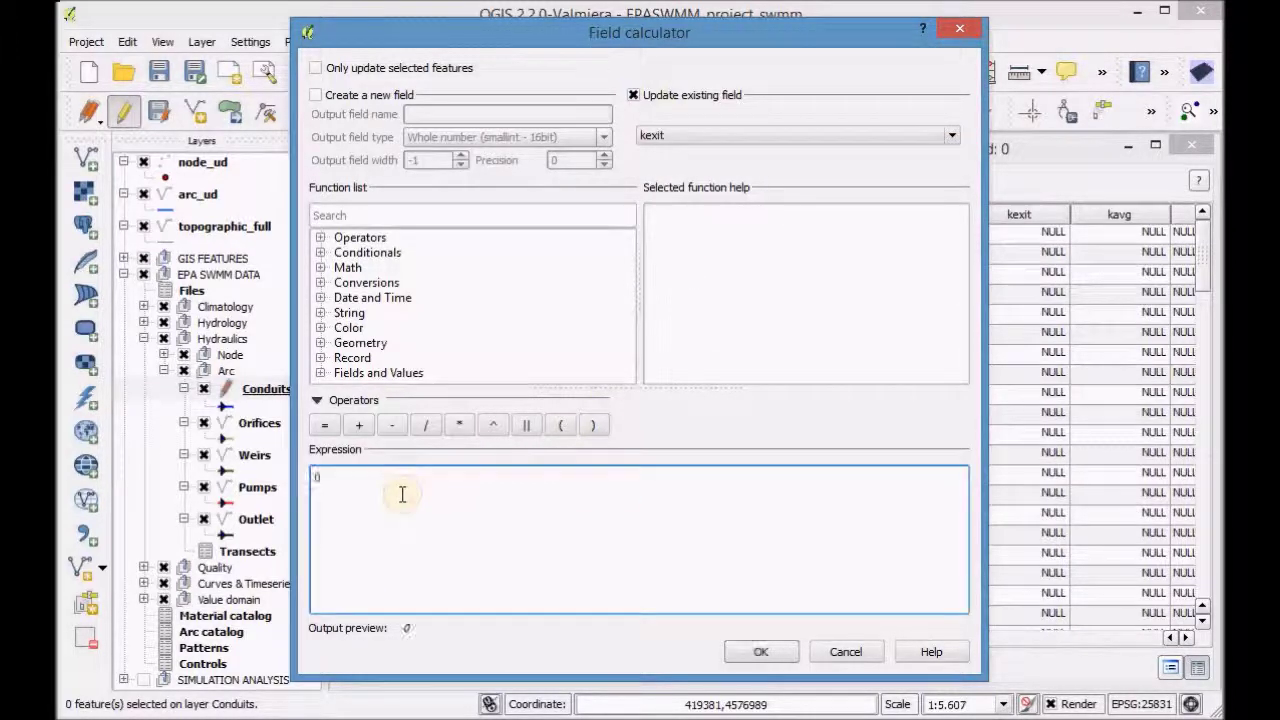
left_click(758, 652)
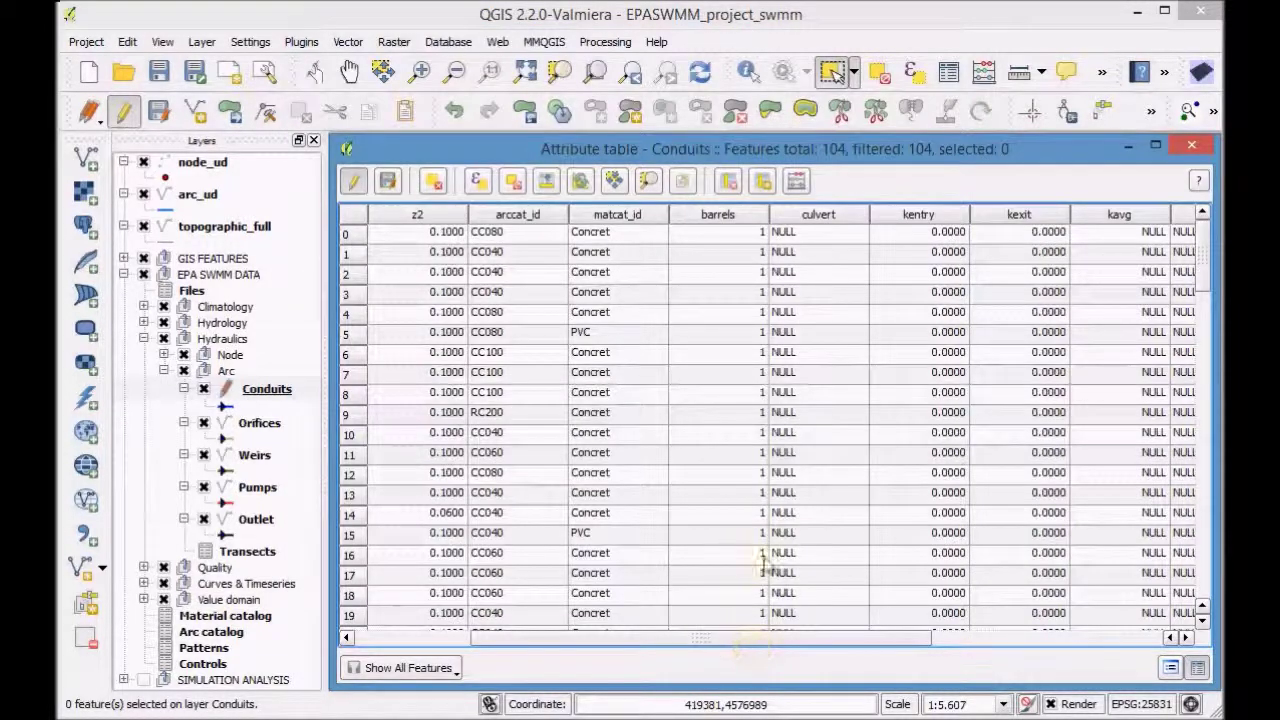
Step: Update the kavg field to 0 for all conduits with the Field Calculator
left_click(797, 184)
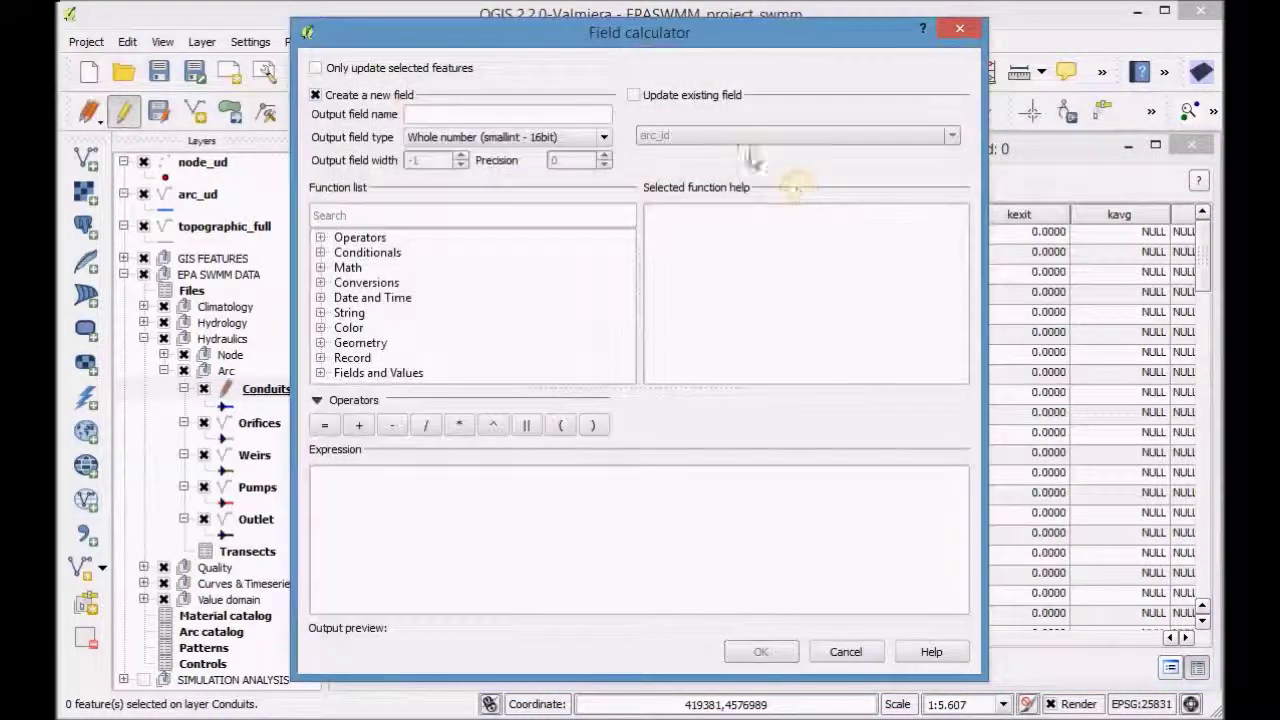
left_click(677, 97)
left_click(712, 136)
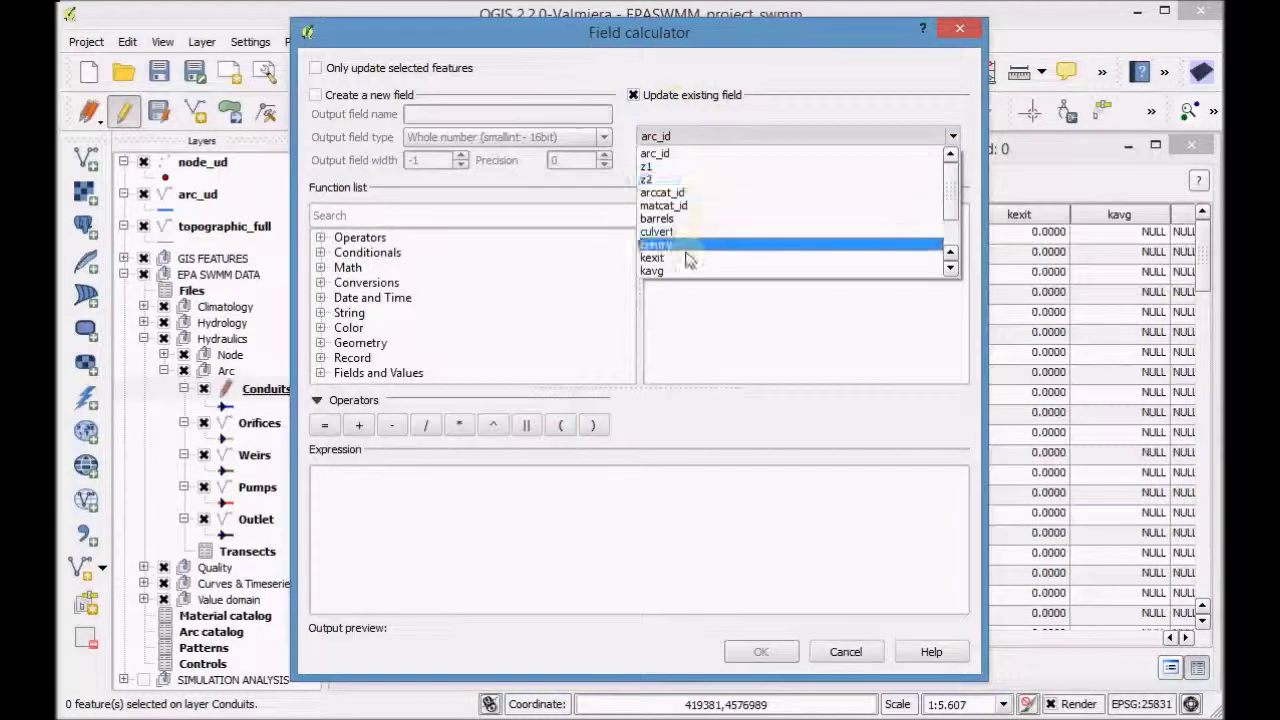
left_click(681, 272)
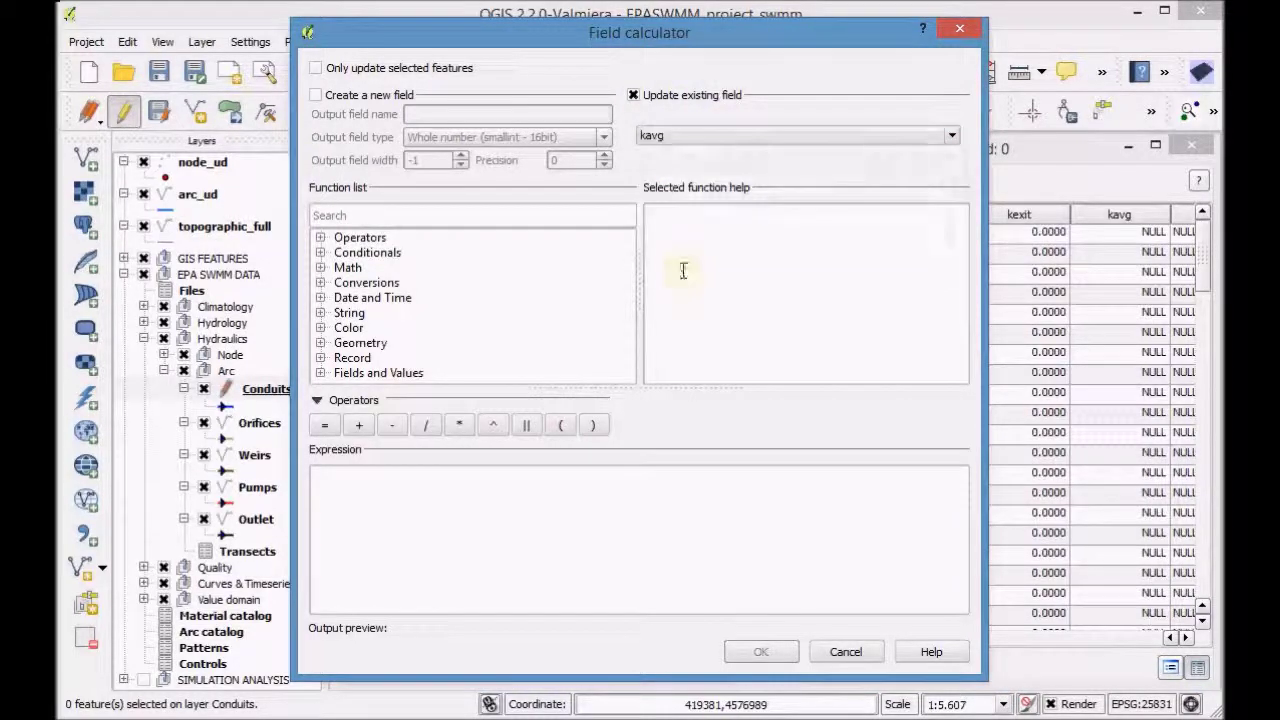
left_click(450, 498)
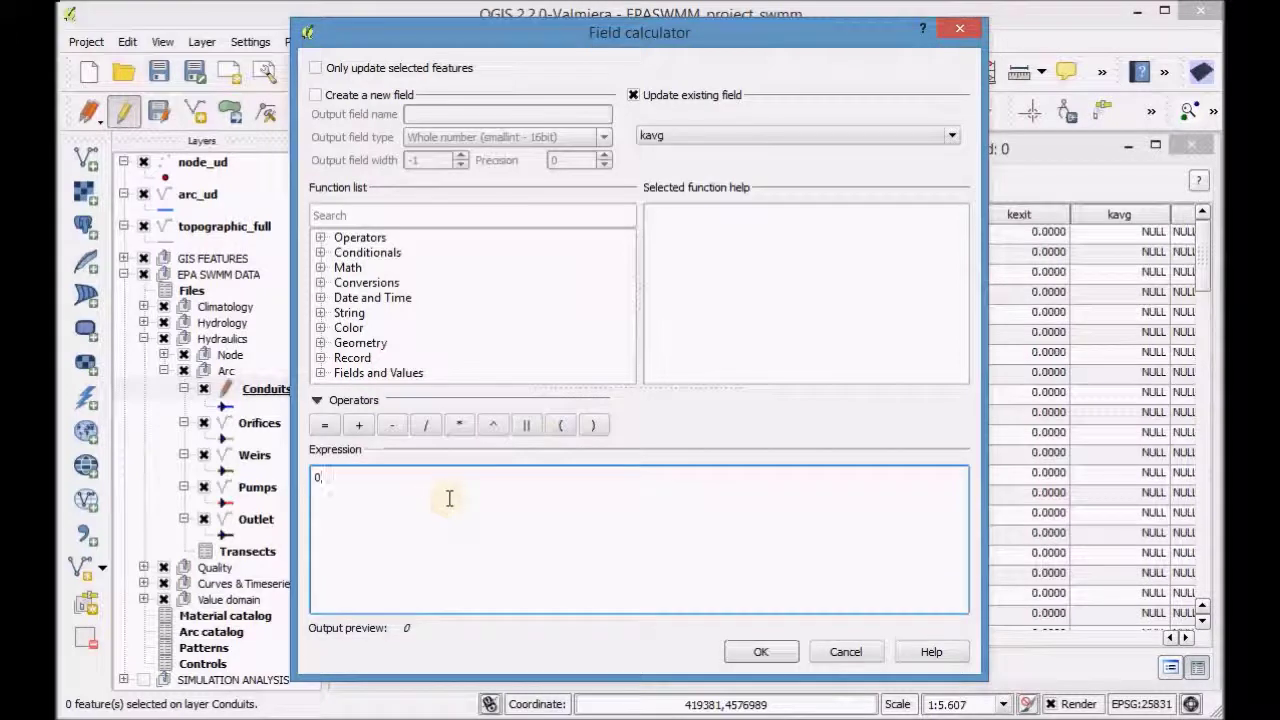
left_click(764, 652)
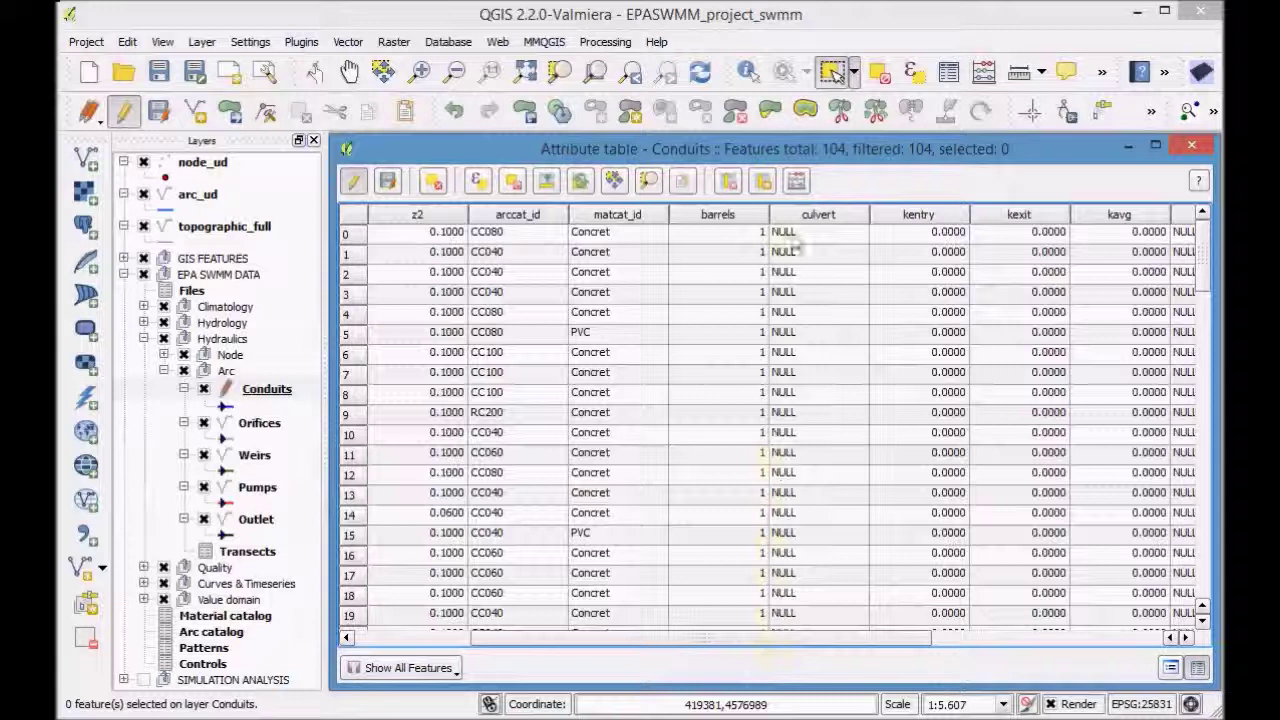
Step: Update the flap field to 'NO' for all conduits with the Field Calculator
left_click(796, 181)
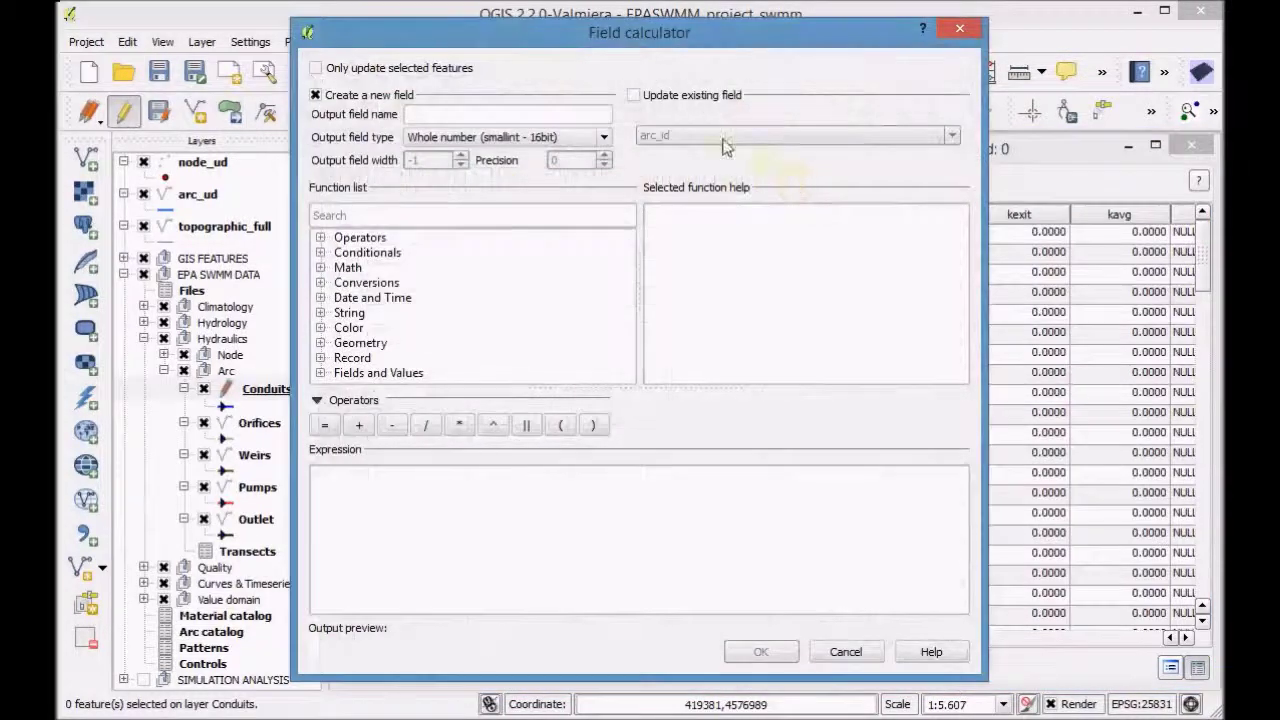
left_click(664, 97)
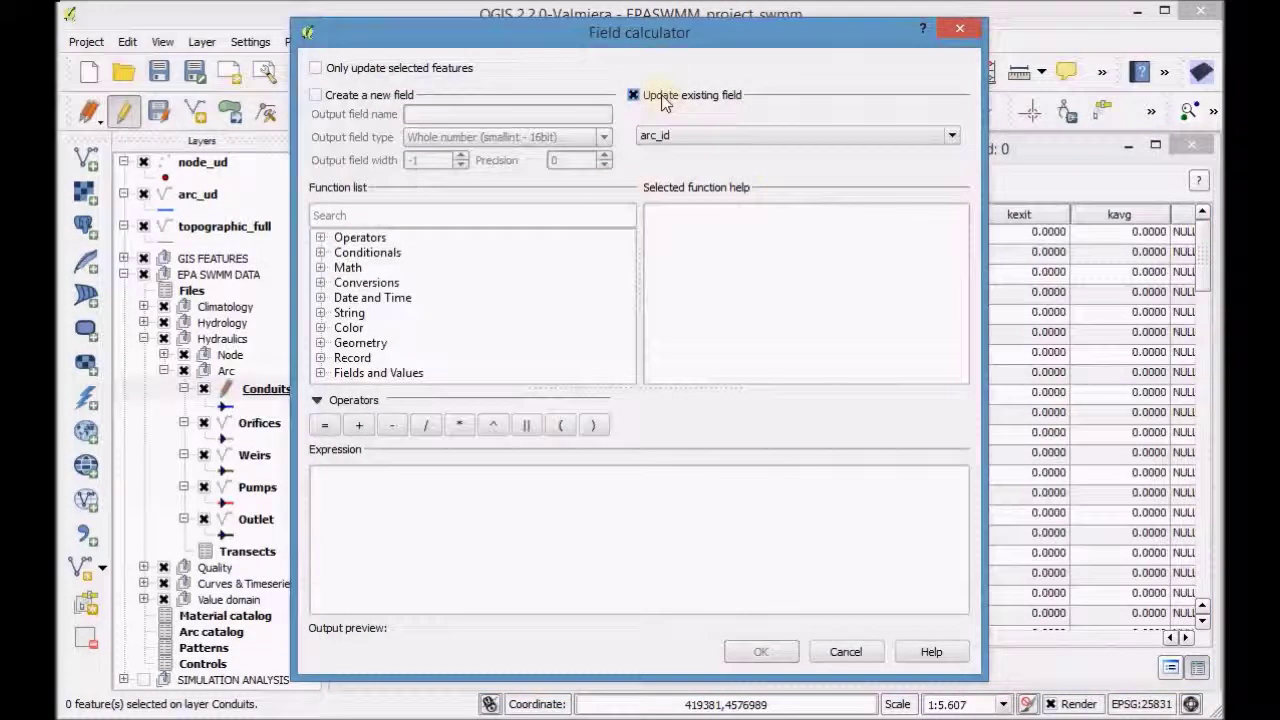
left_click(728, 146)
scroll(955, 222, "down", 1)
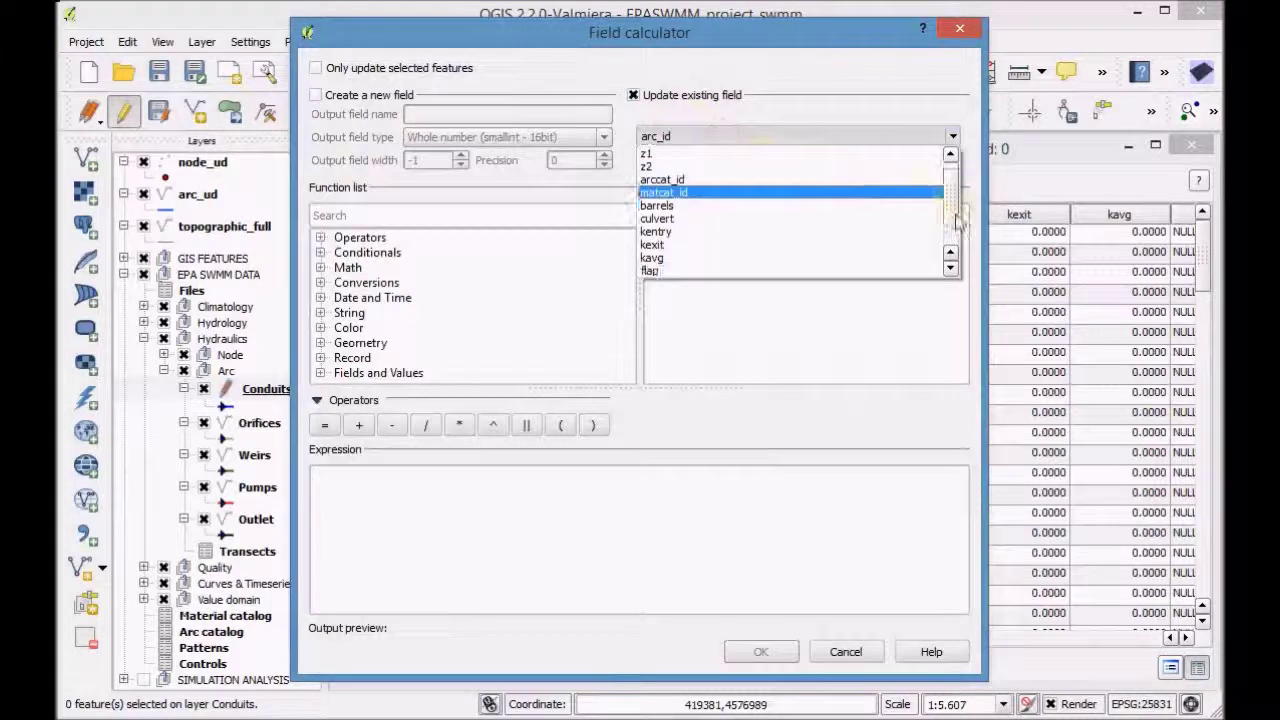
scroll(955, 222, "down", 1)
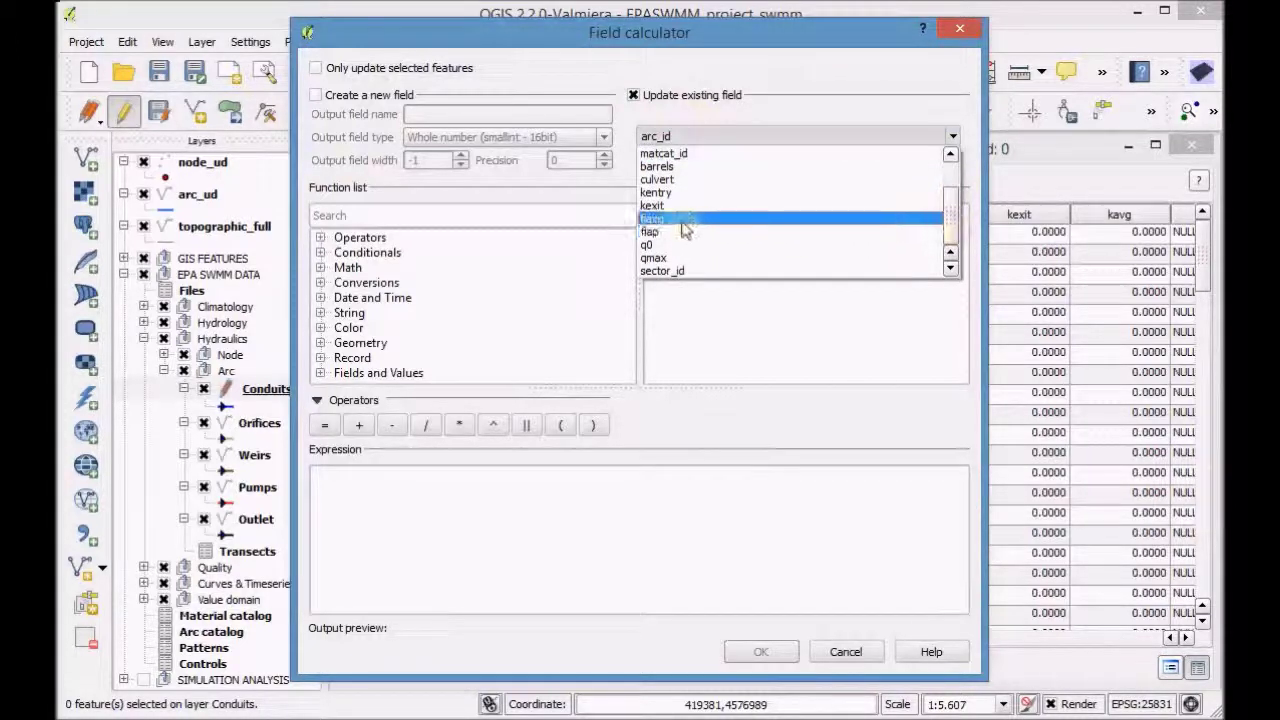
left_click(662, 232)
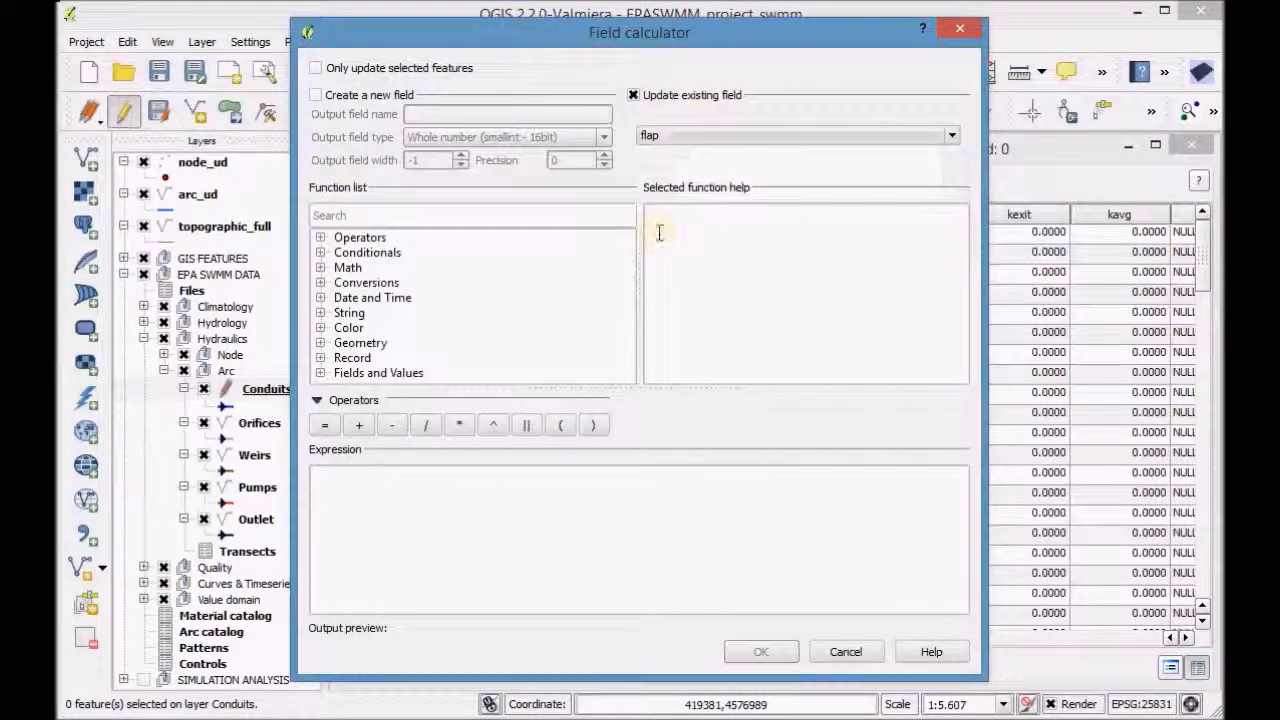
left_click(481, 488)
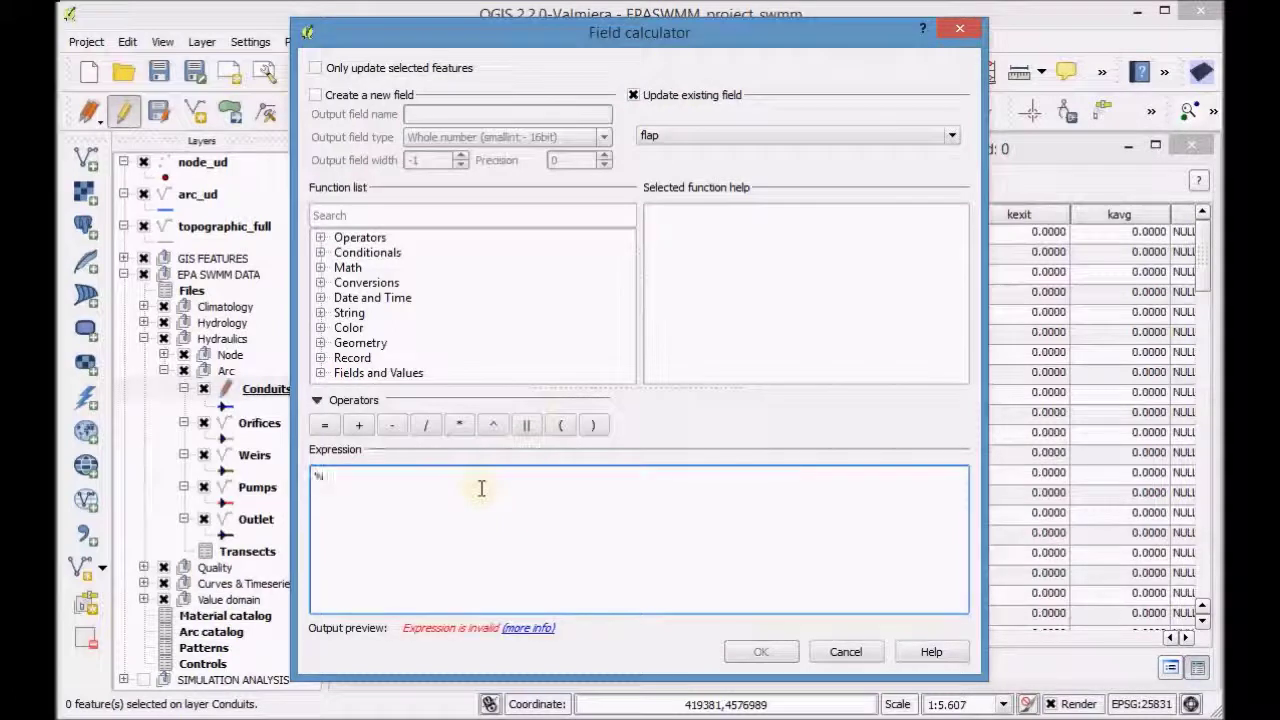
type("'NO'")
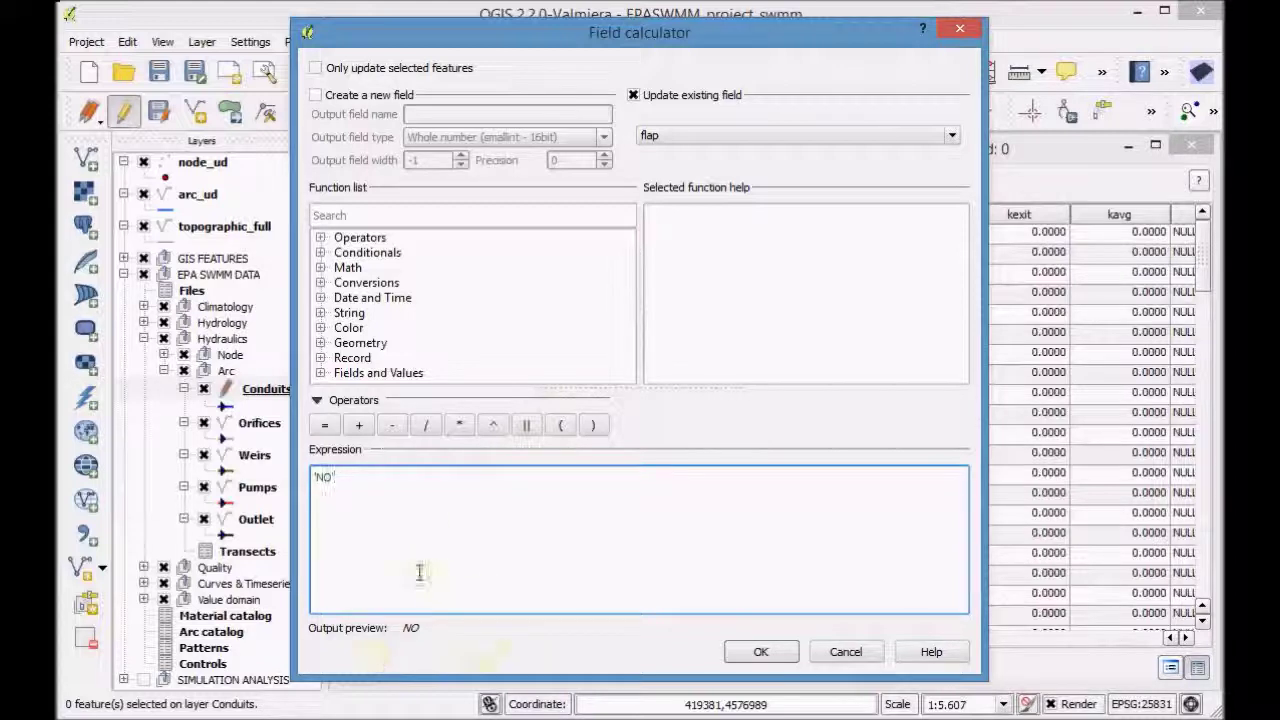
left_click(757, 652)
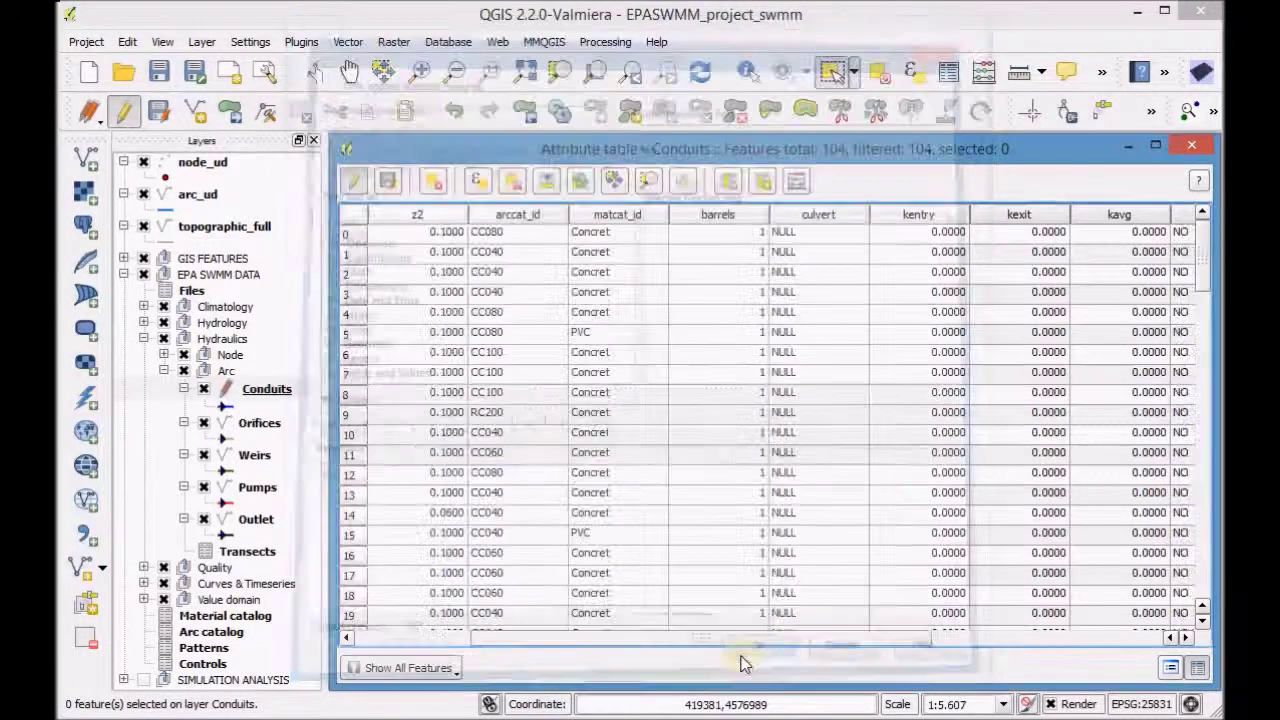
Step: Save the Conduits edits, turn off editing, and close the attribute table
left_click_drag(766, 640, 857, 648)
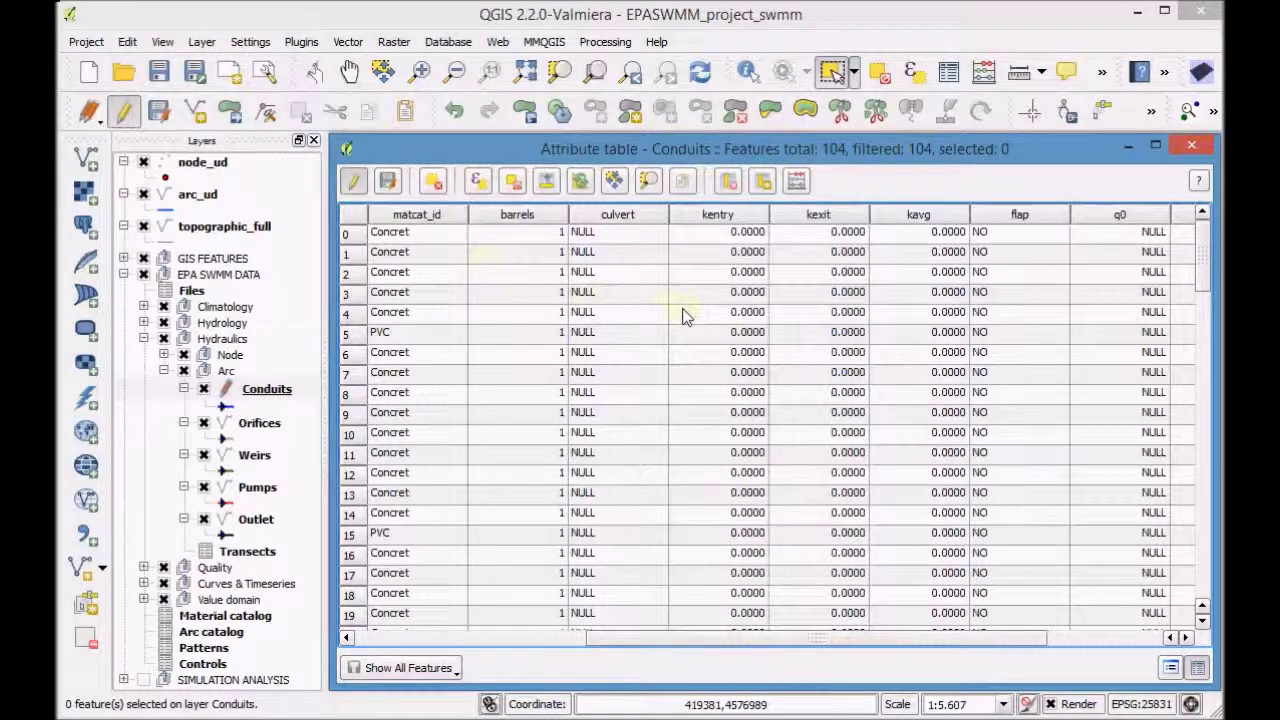
left_click(394, 185)
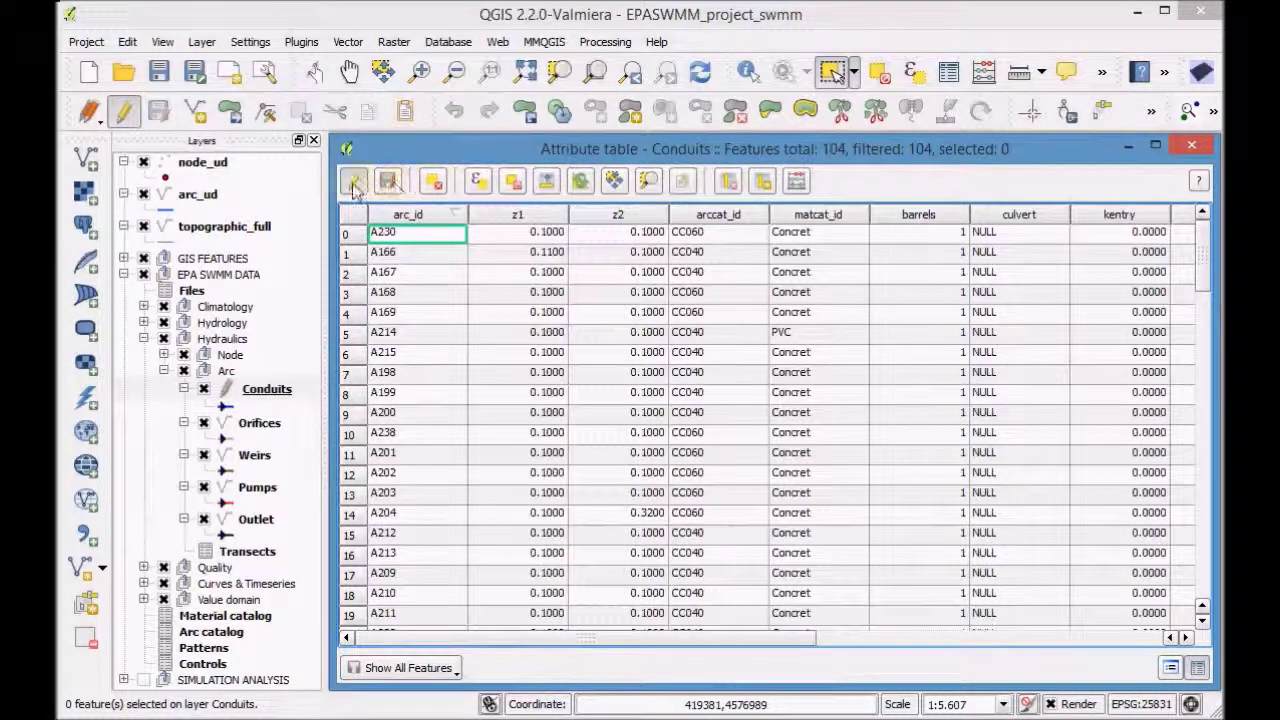
left_click(352, 185)
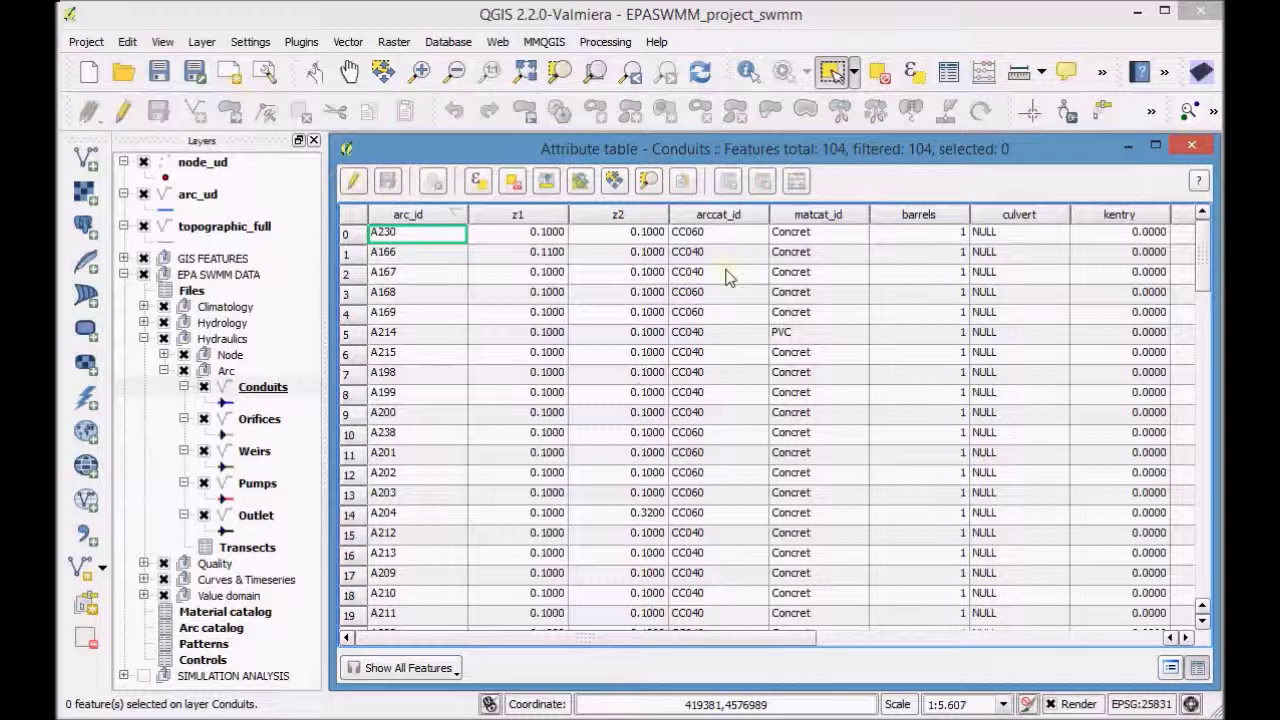
left_click(1188, 146)
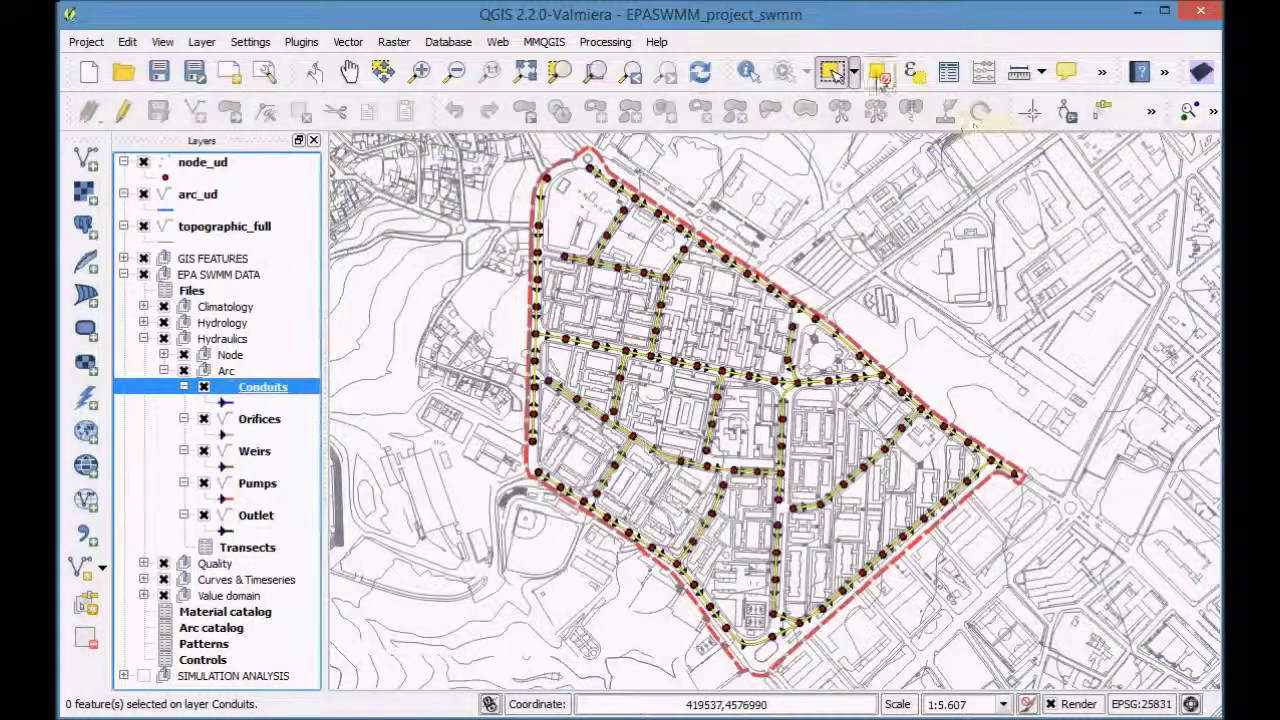
Step: Deselect all features, hide node_ud, and select the Node layer under GIS FEATURES
left_click(878, 75)
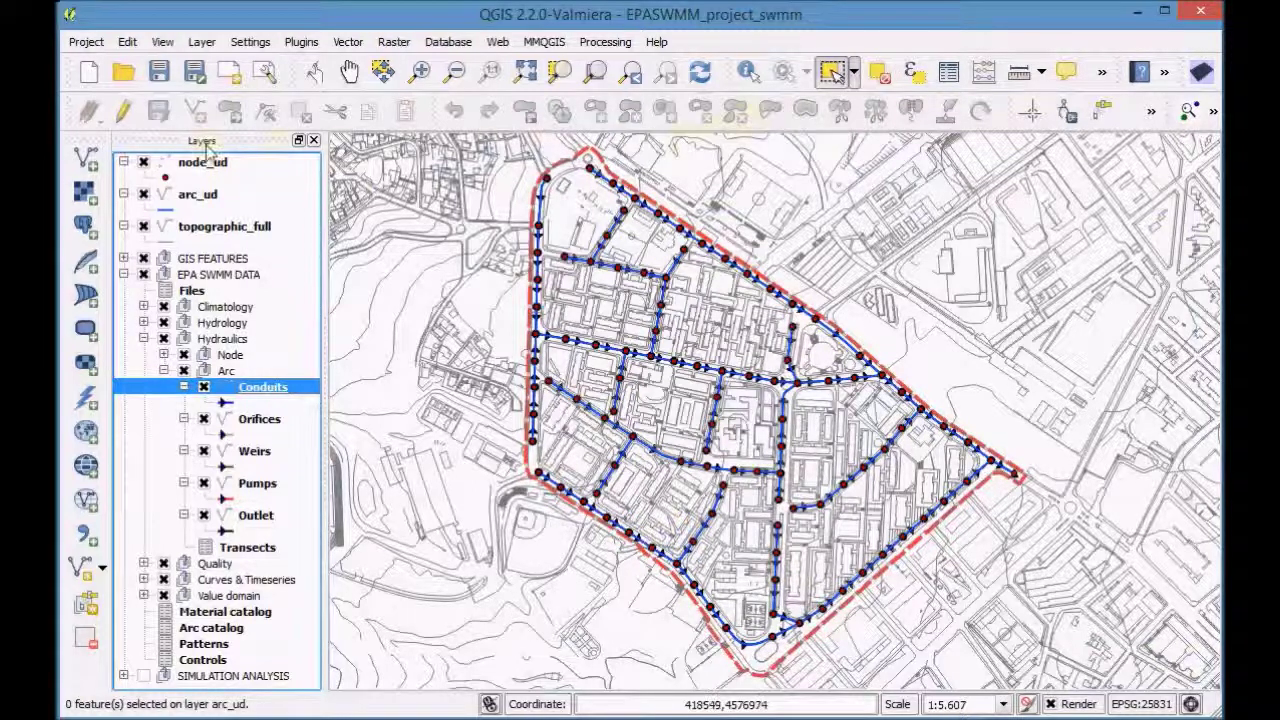
left_click(143, 162)
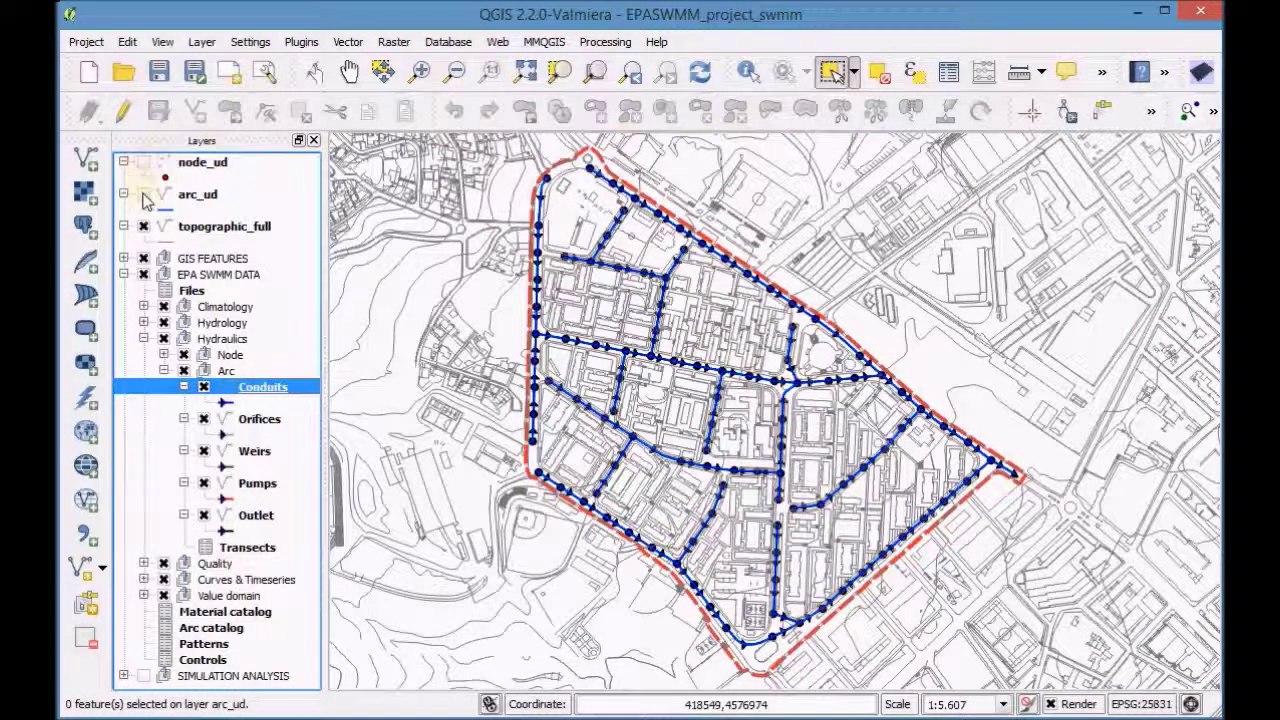
left_click(143, 339)
left_click(124, 275)
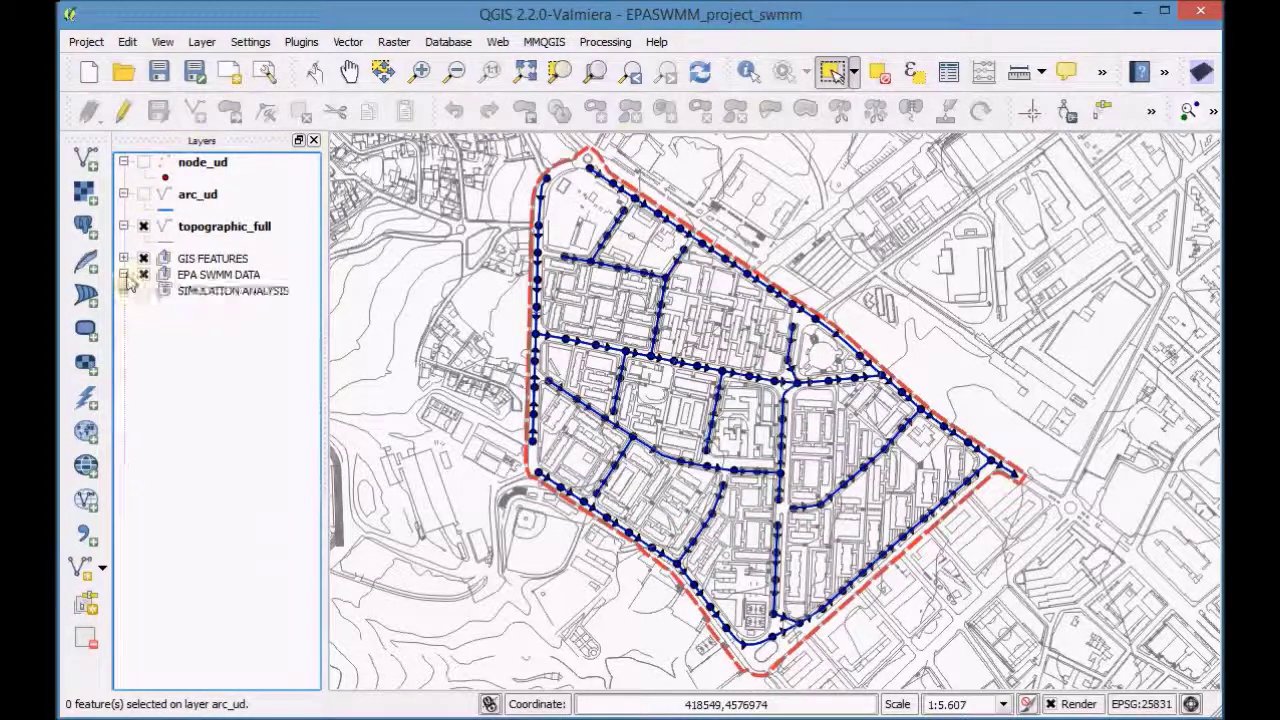
left_click(124, 259)
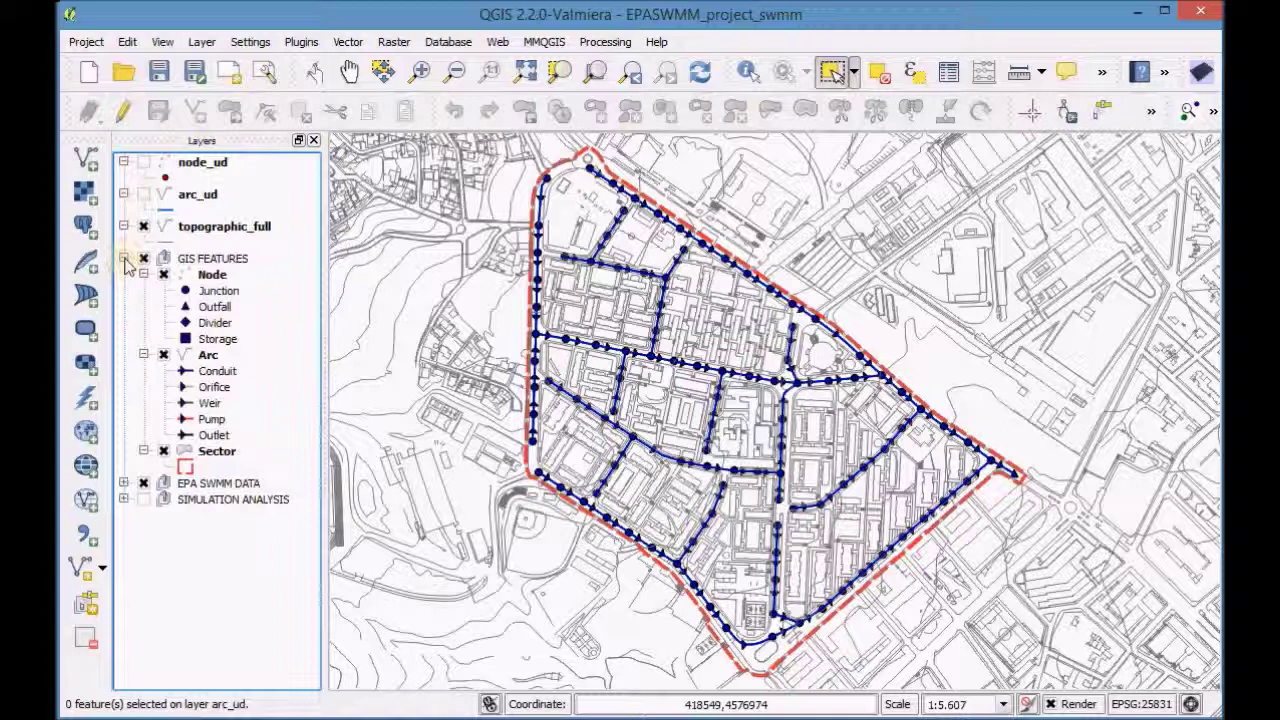
left_click(208, 276)
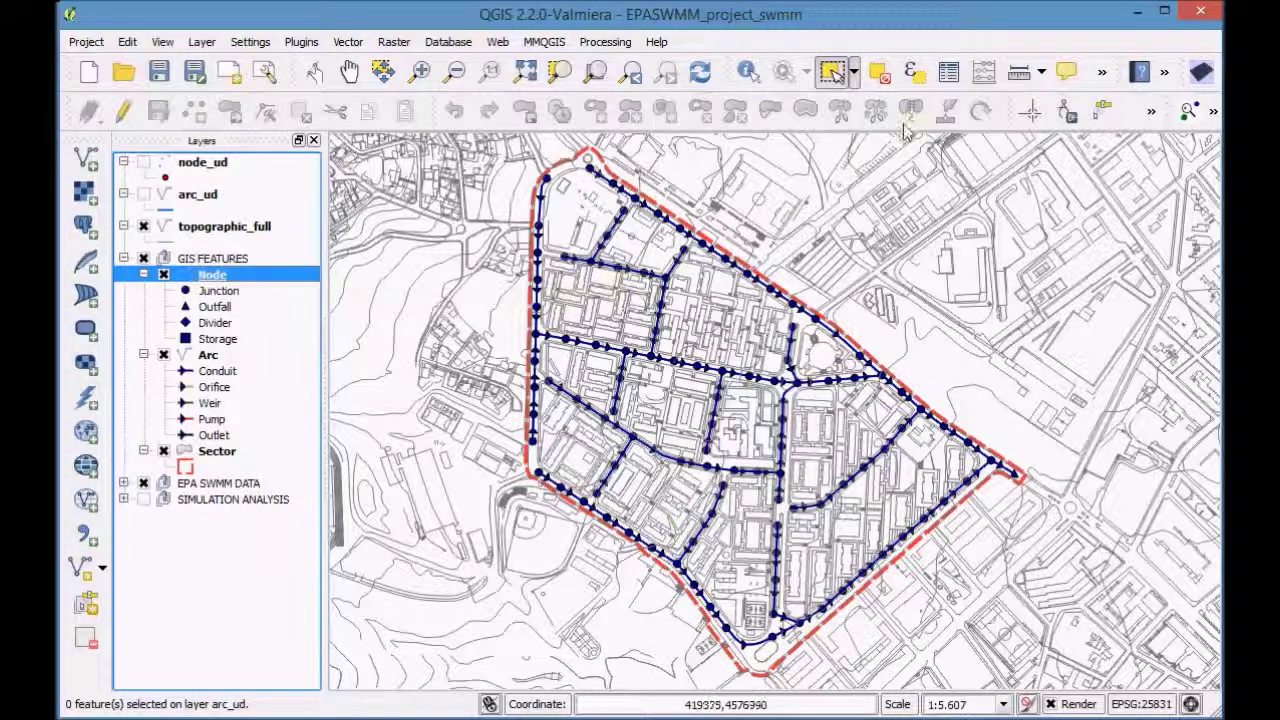
Step: Open the GIS FEATURES Node layer's attribute table to review its 105 nodes
left_click(948, 73)
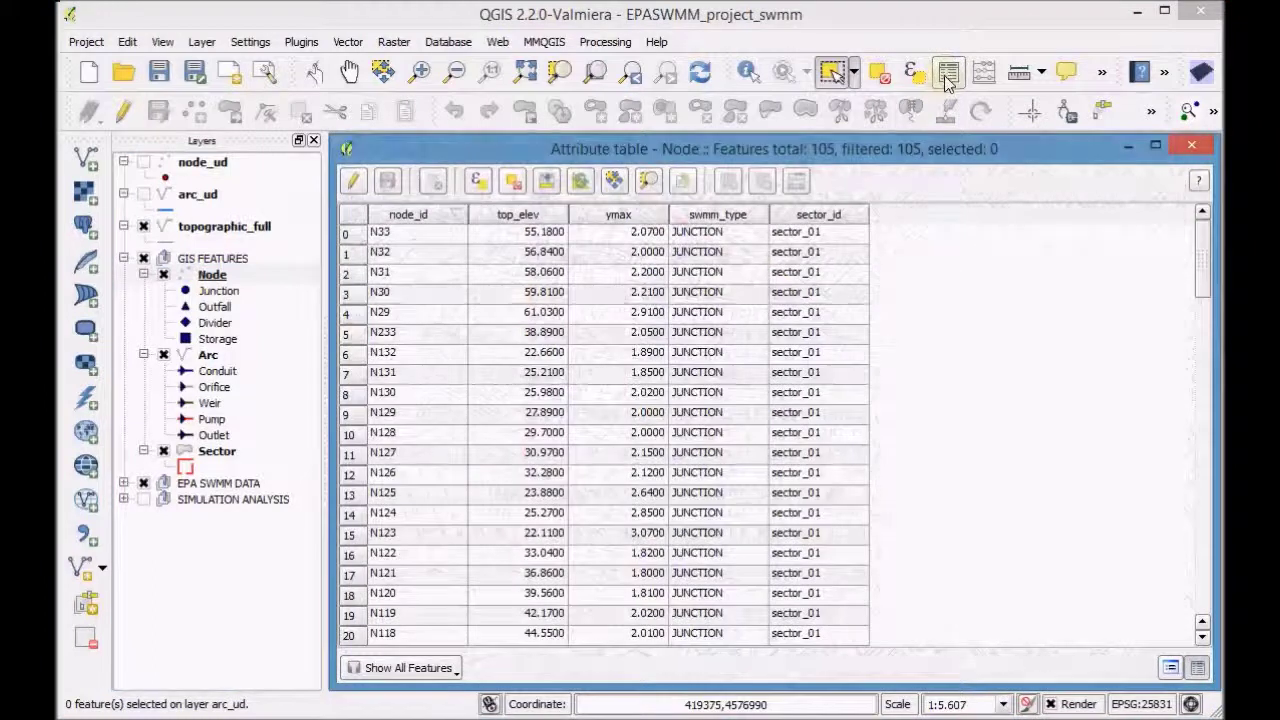